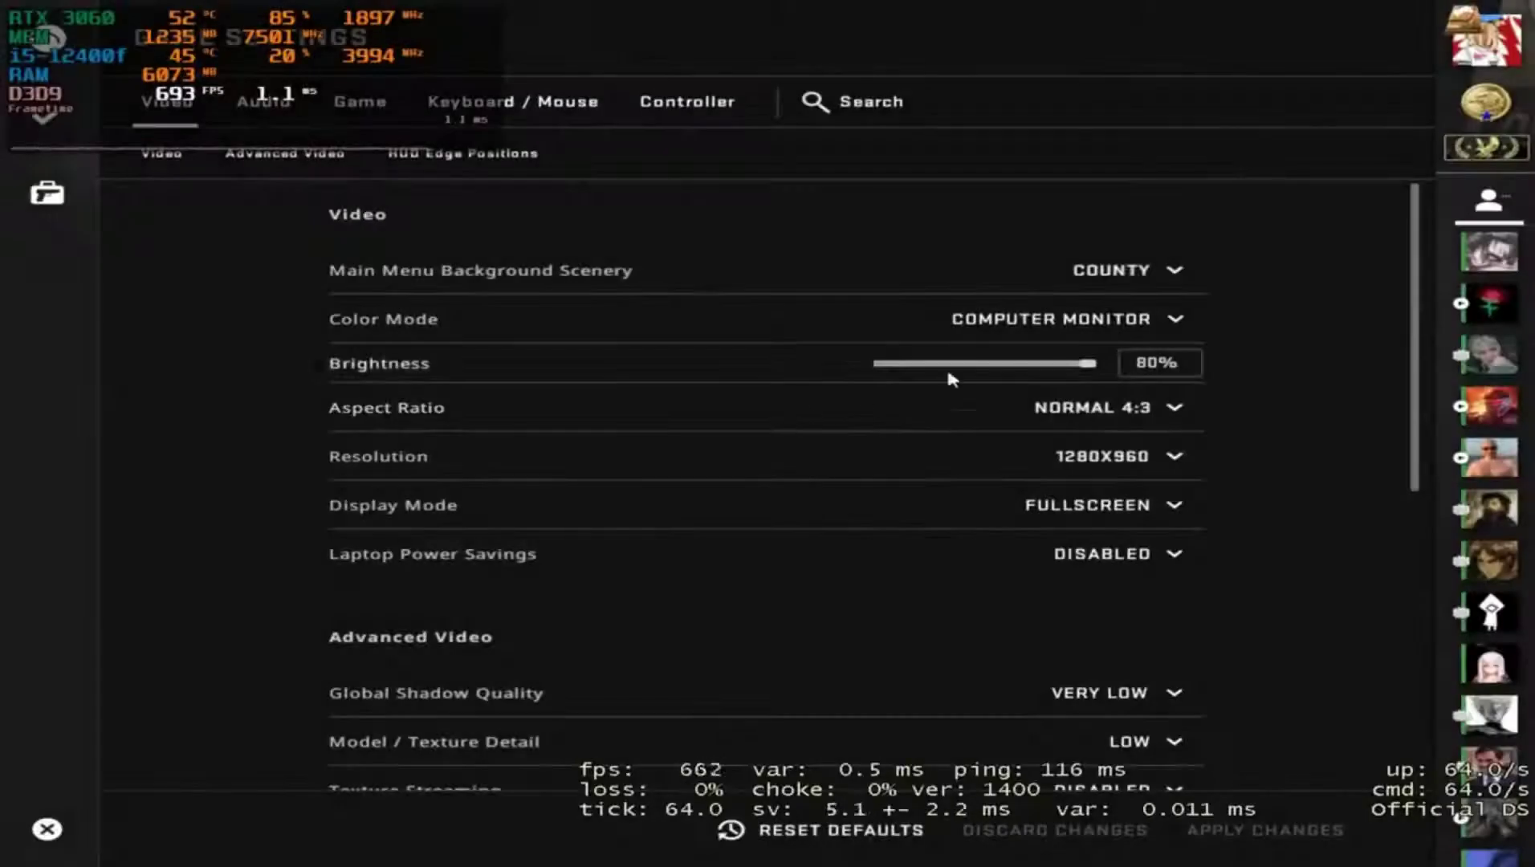
- Drop the Glock-18 and pick up the USP-S lying nearby
scroll(1418, 234, down, 1)
drag(1418, 233, 1417, 502)
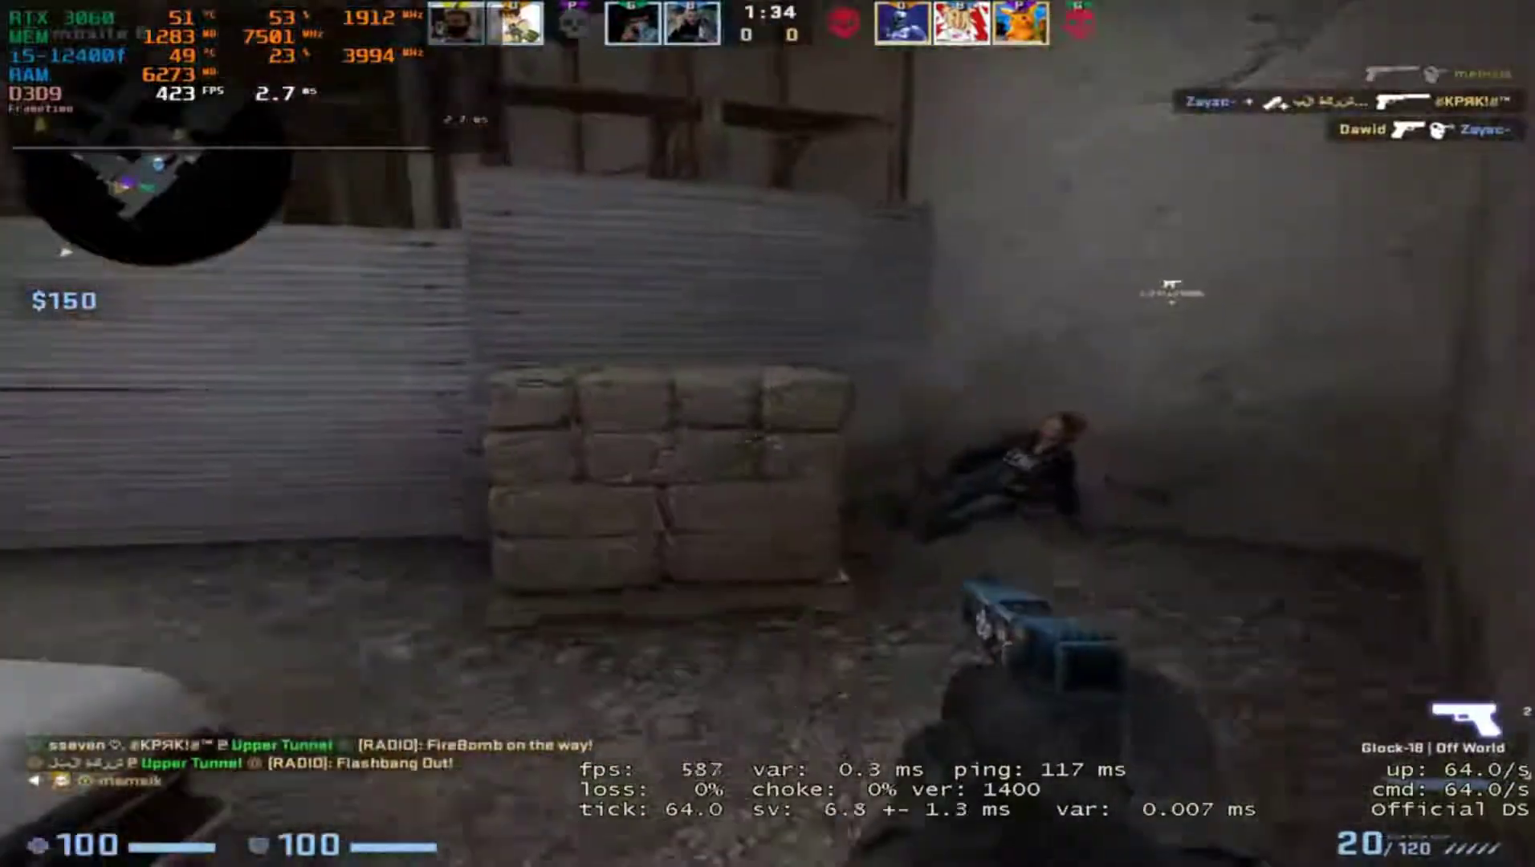
key(g)
key(e)
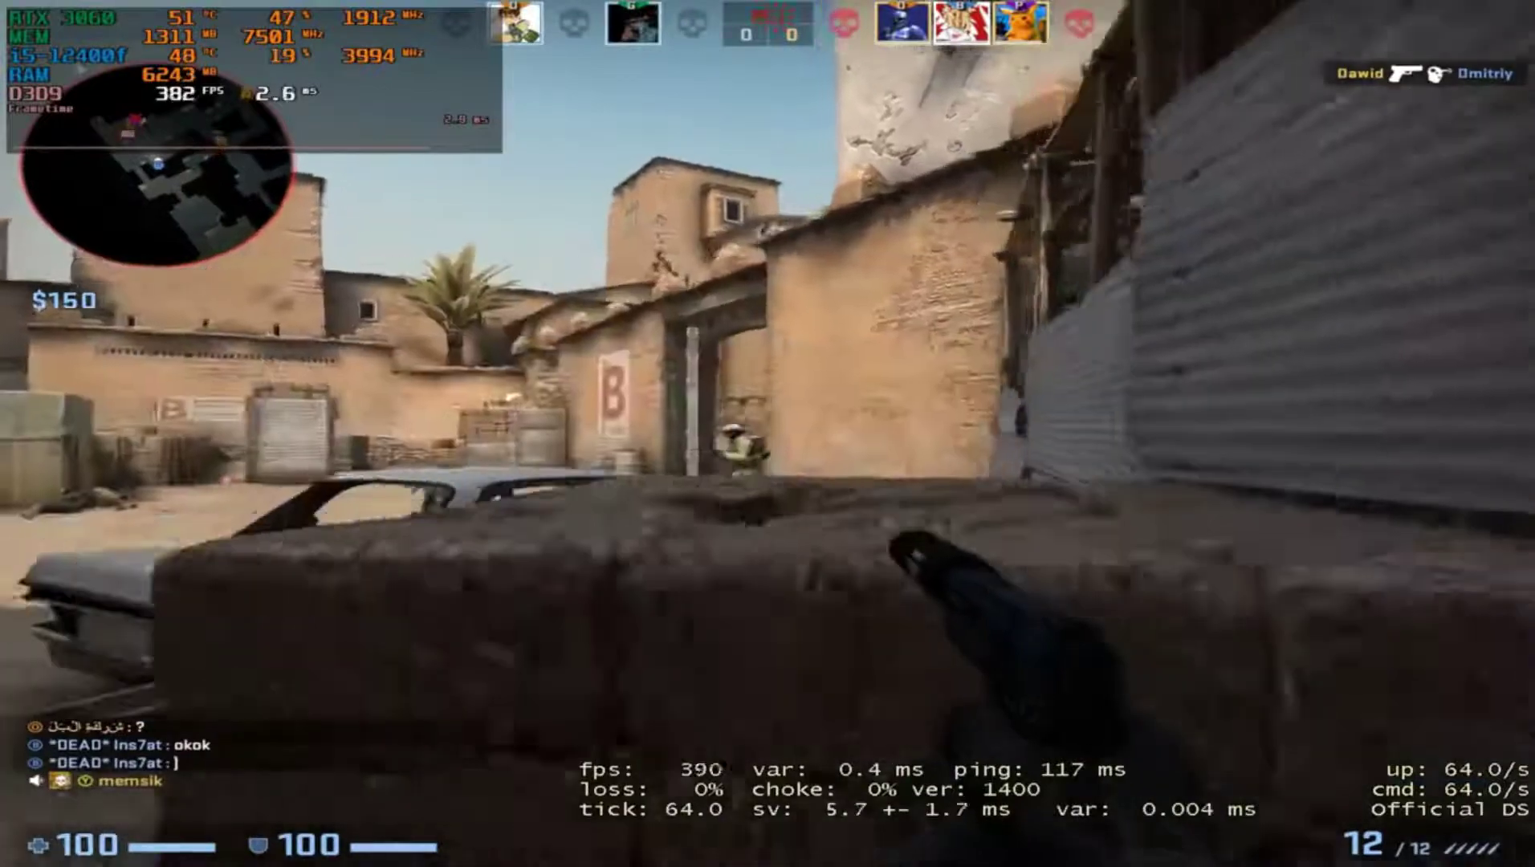
- Shoot the enemies on B site and through the doorway, then drop the USP-S
click(768, 433)
click(767, 433)
click(768, 434)
click(768, 434)
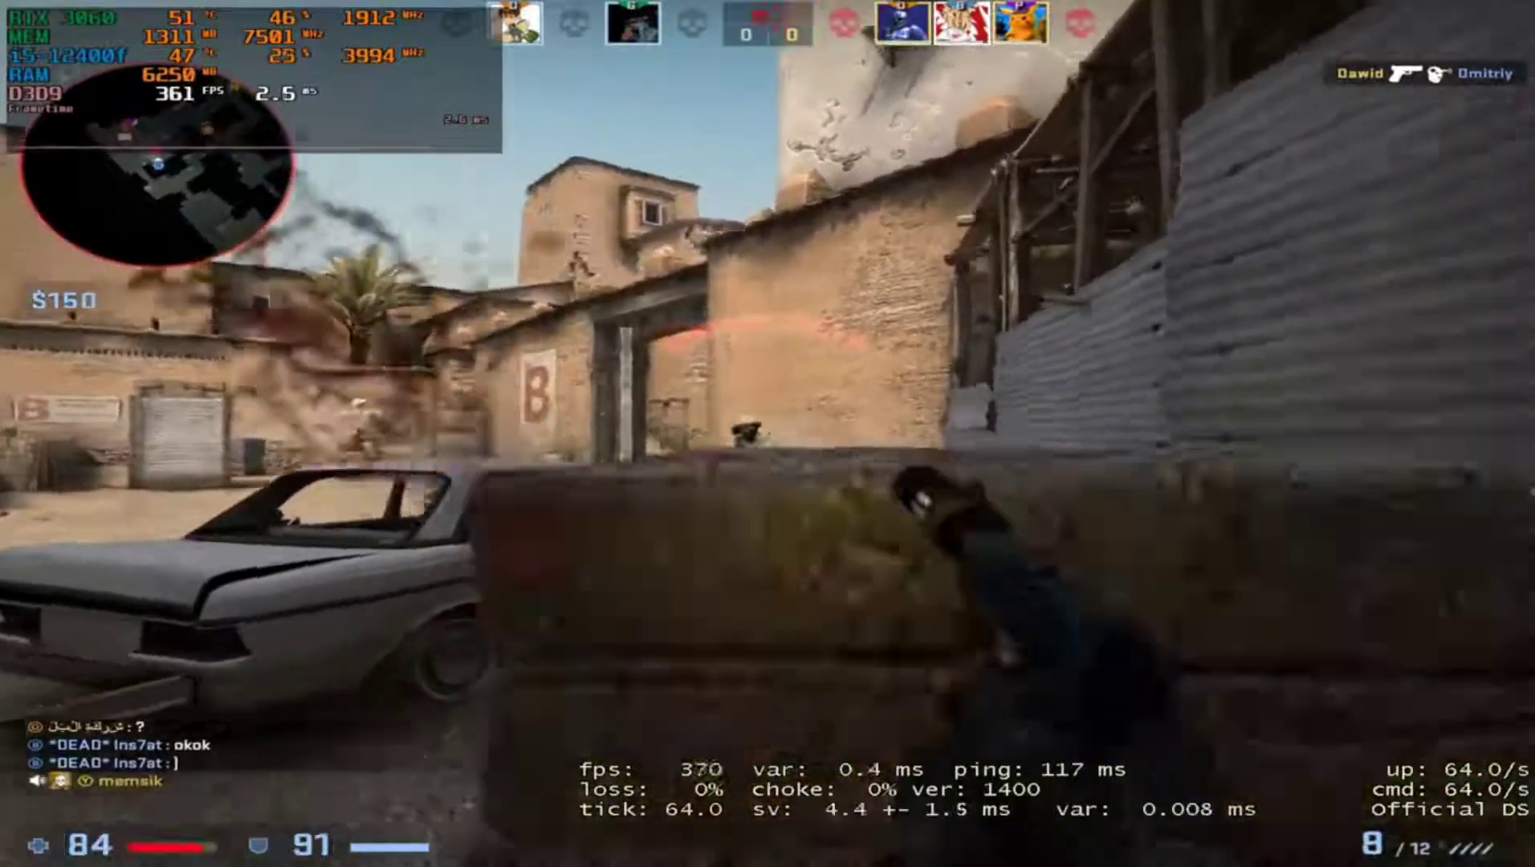
key(a)
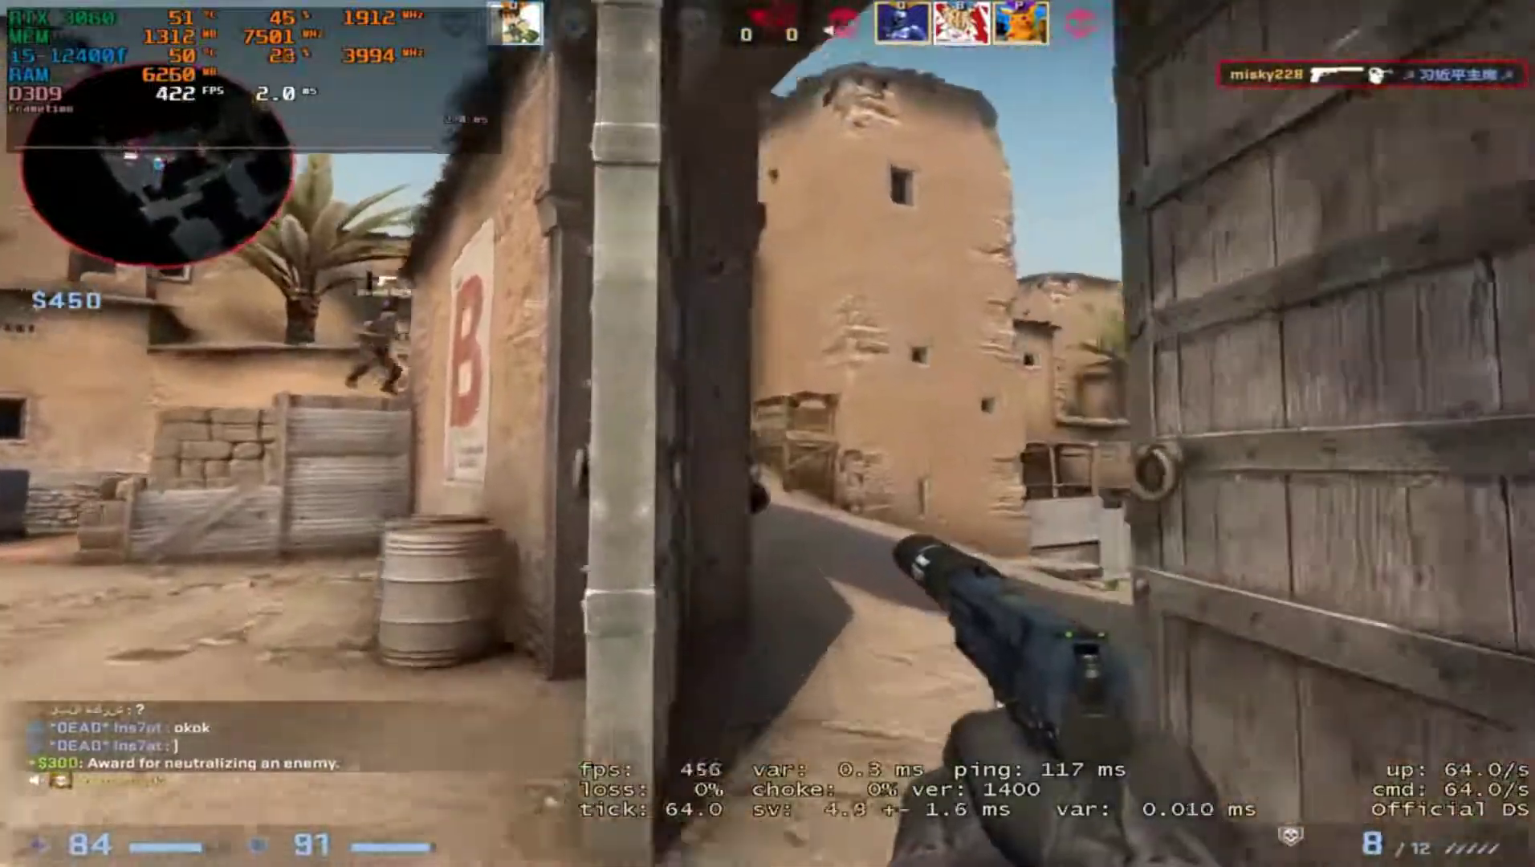
click(767, 434)
click(768, 433)
click(767, 434)
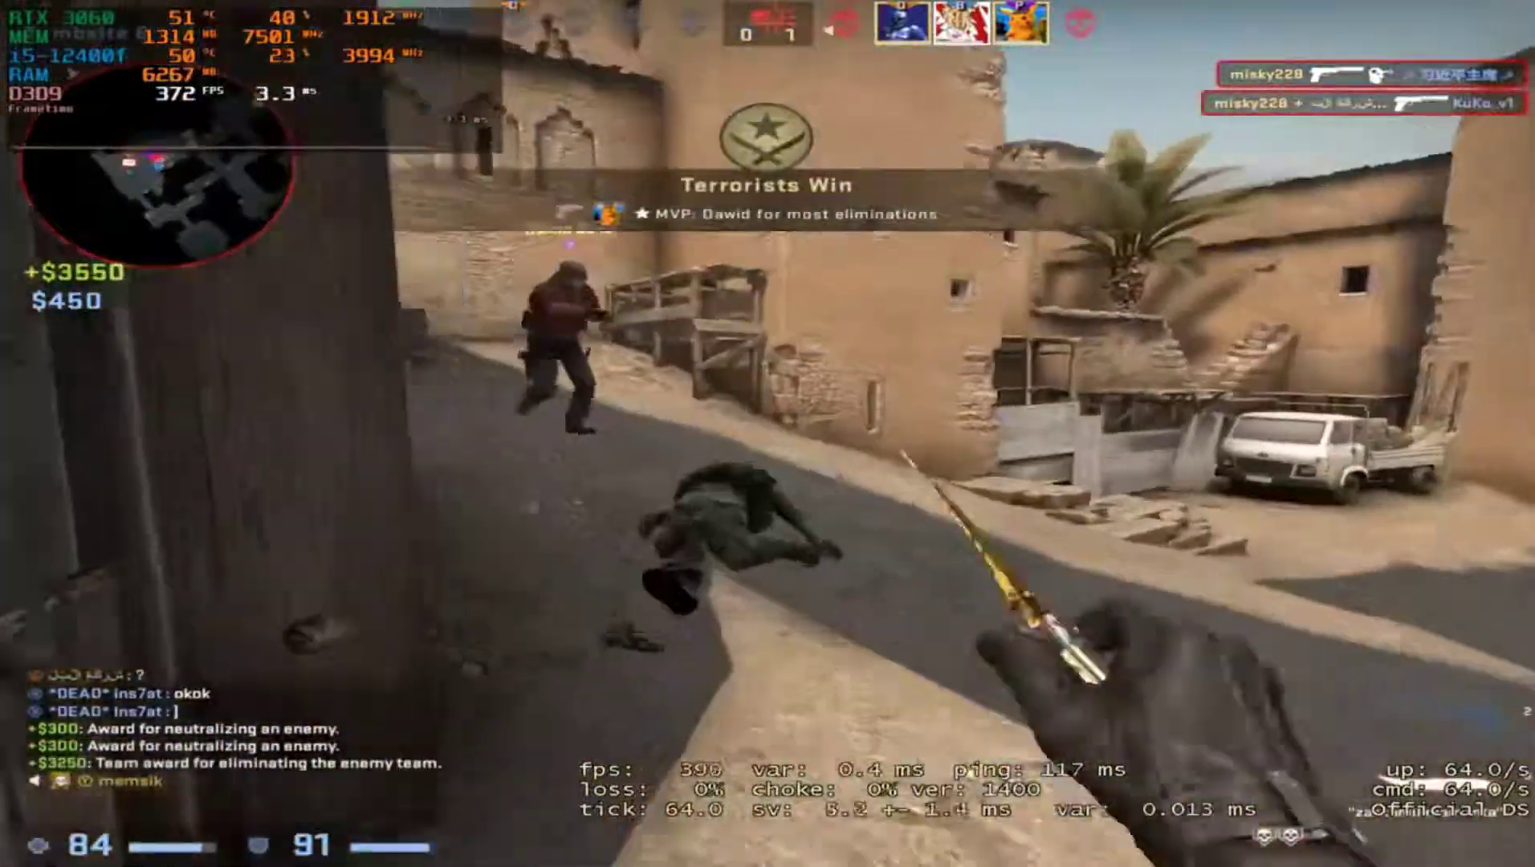
key(g)
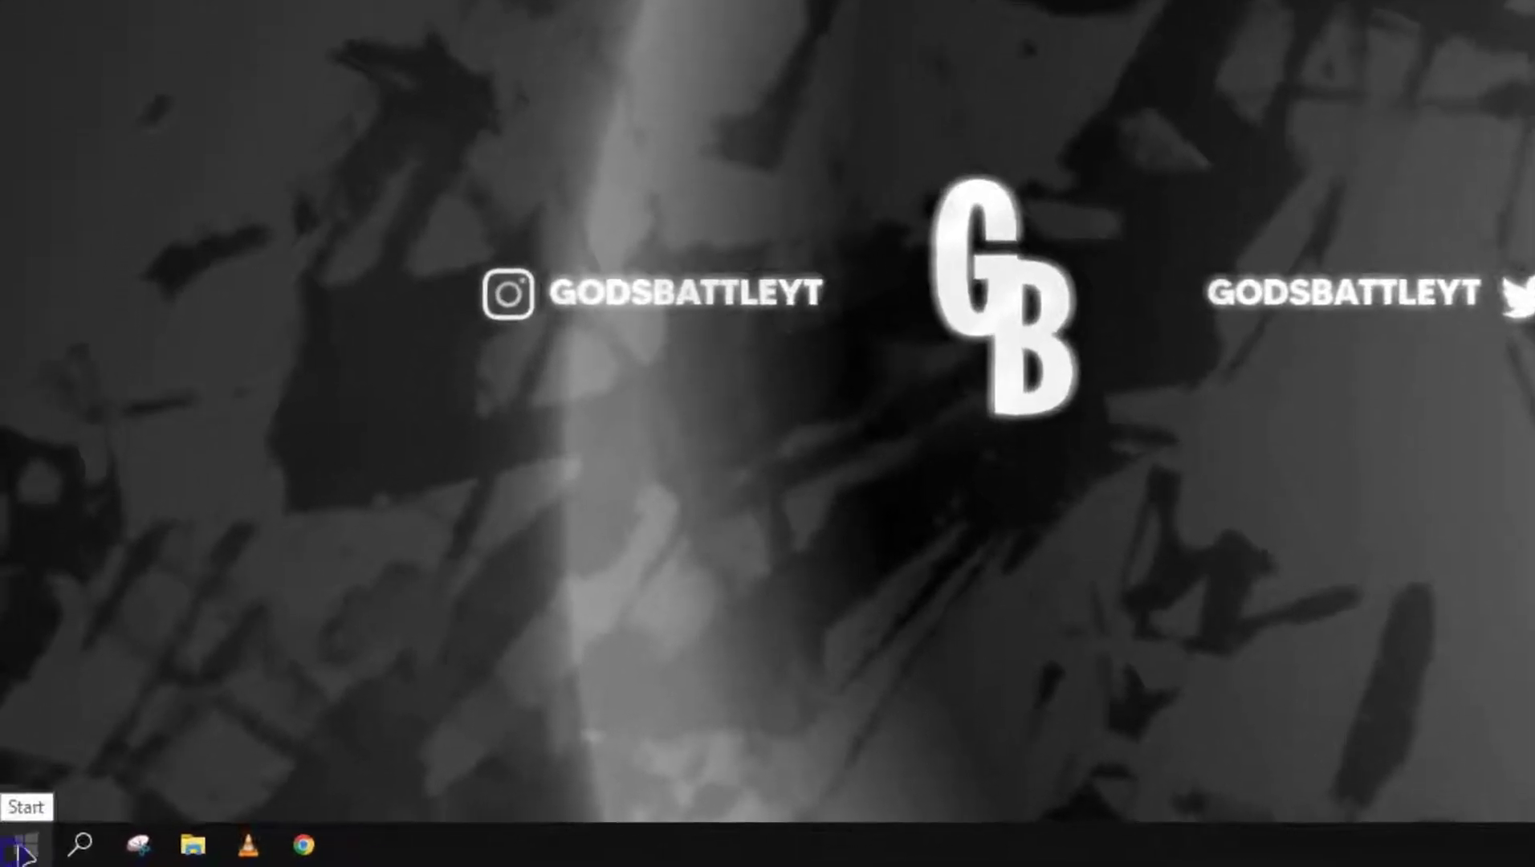
- Launch Task Manager from the Start right-click menu and maximize it
right_click(21, 848)
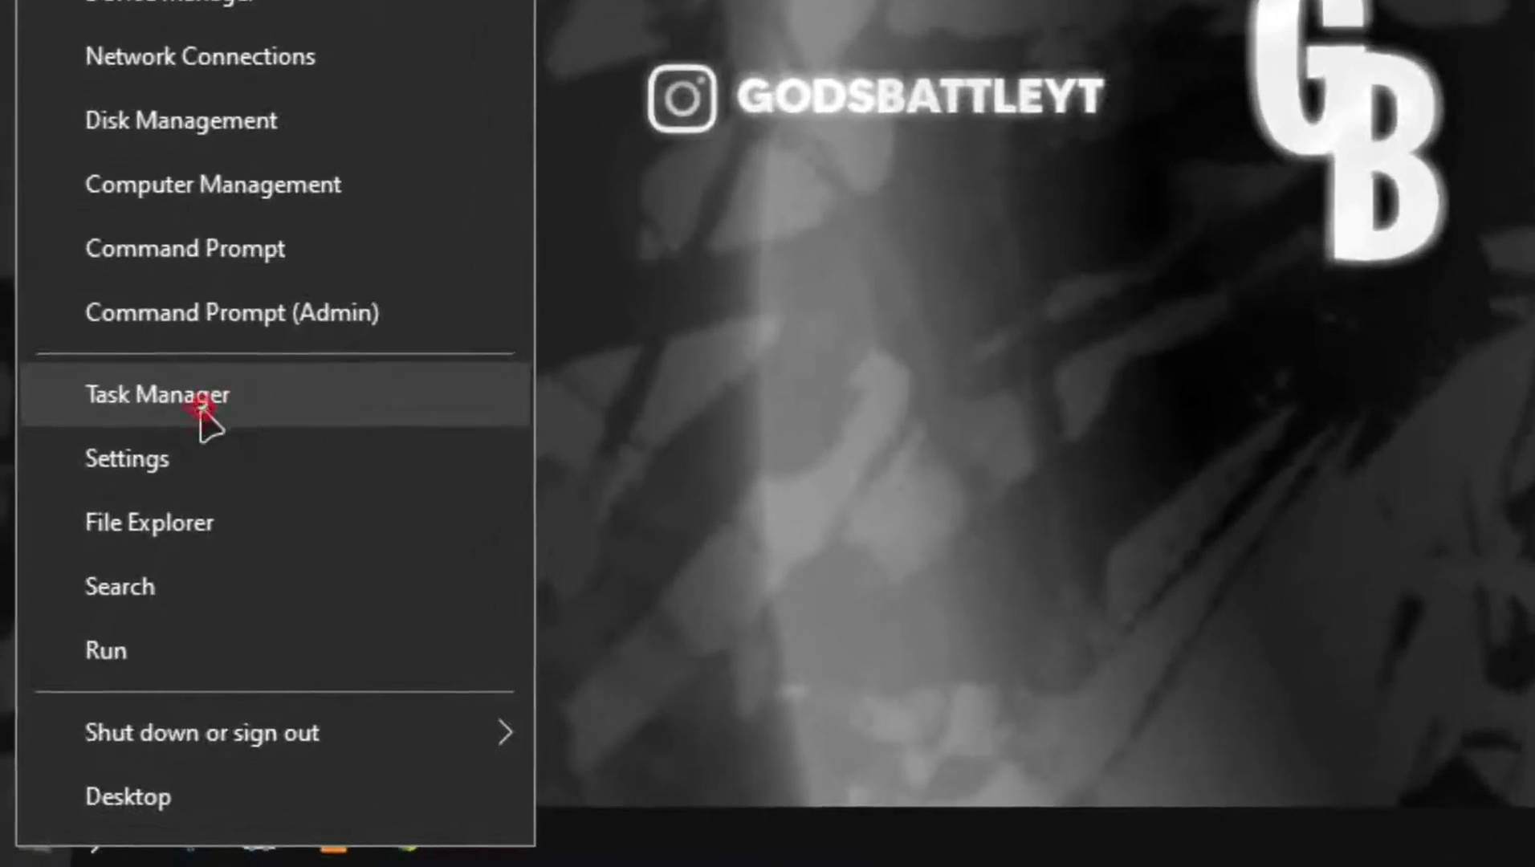
click(161, 494)
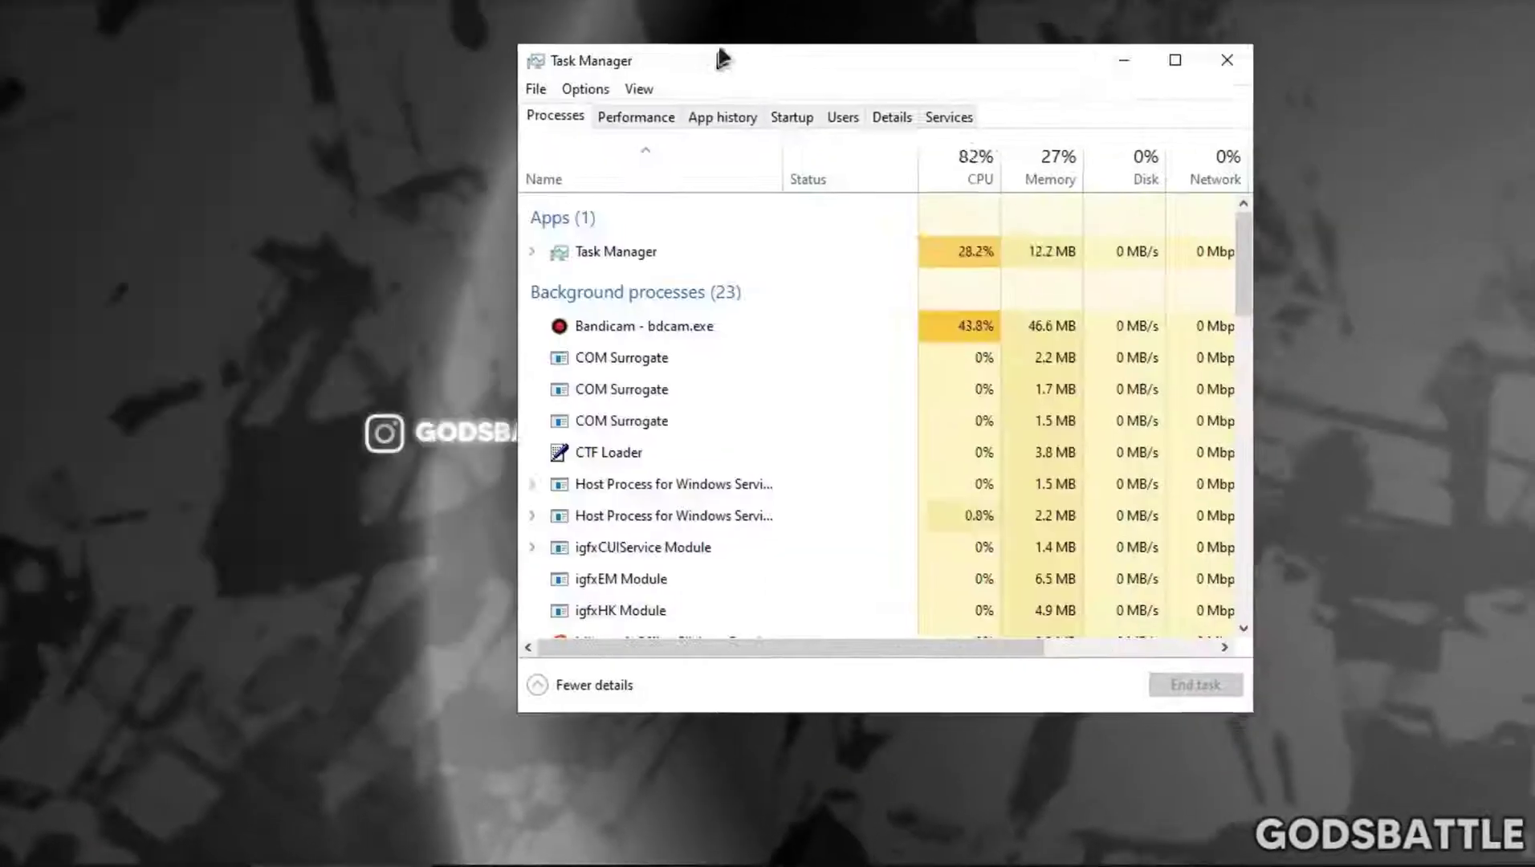
drag(722, 58, 538, 8)
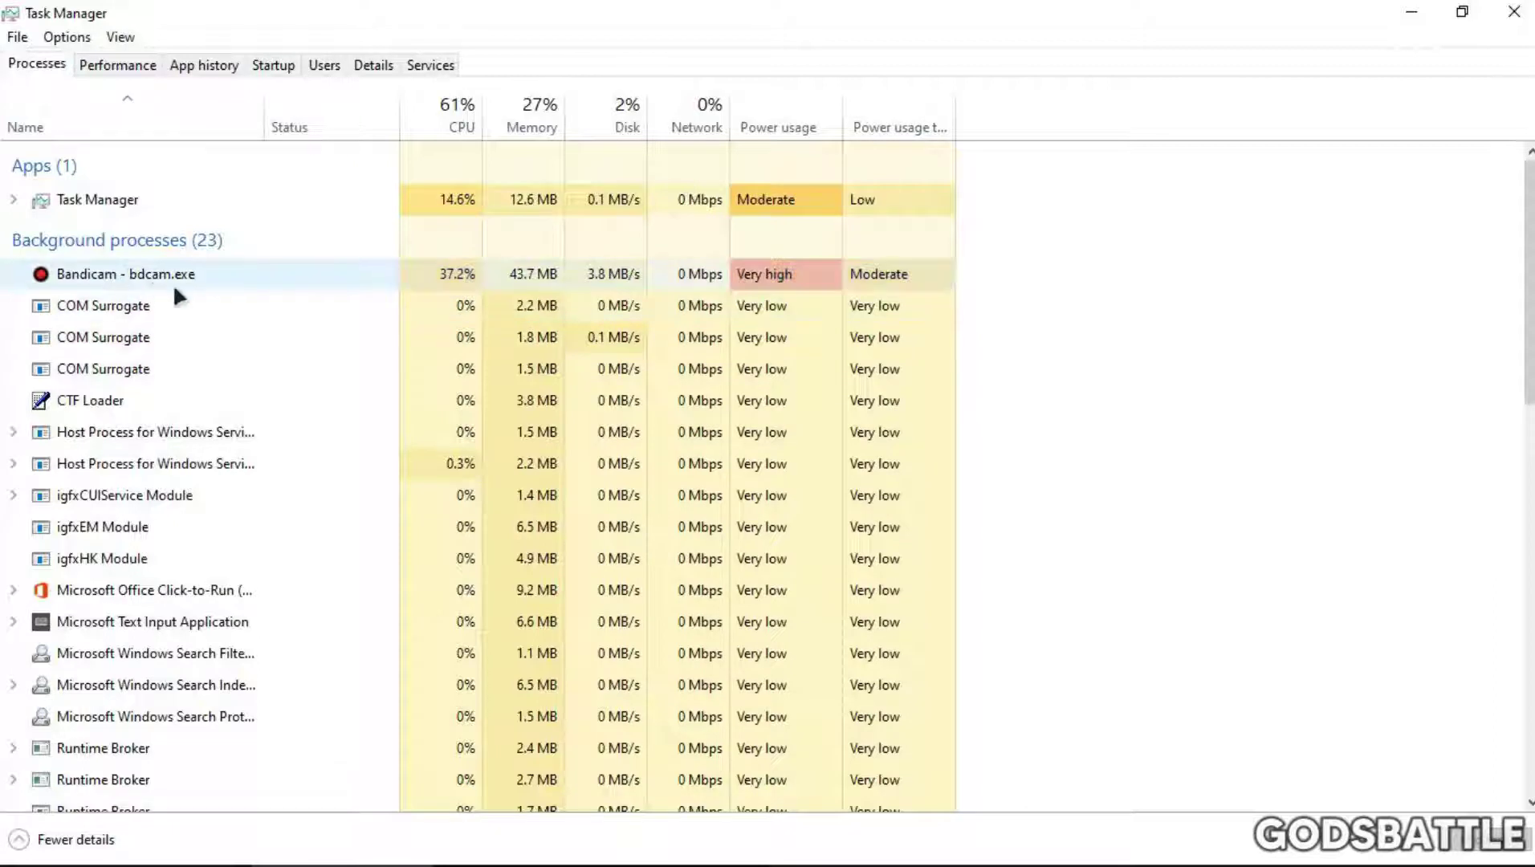
- Browse the process list from COM Surrogate, then switch to the Services tab
click(169, 306)
scroll(388, 573, down, 12)
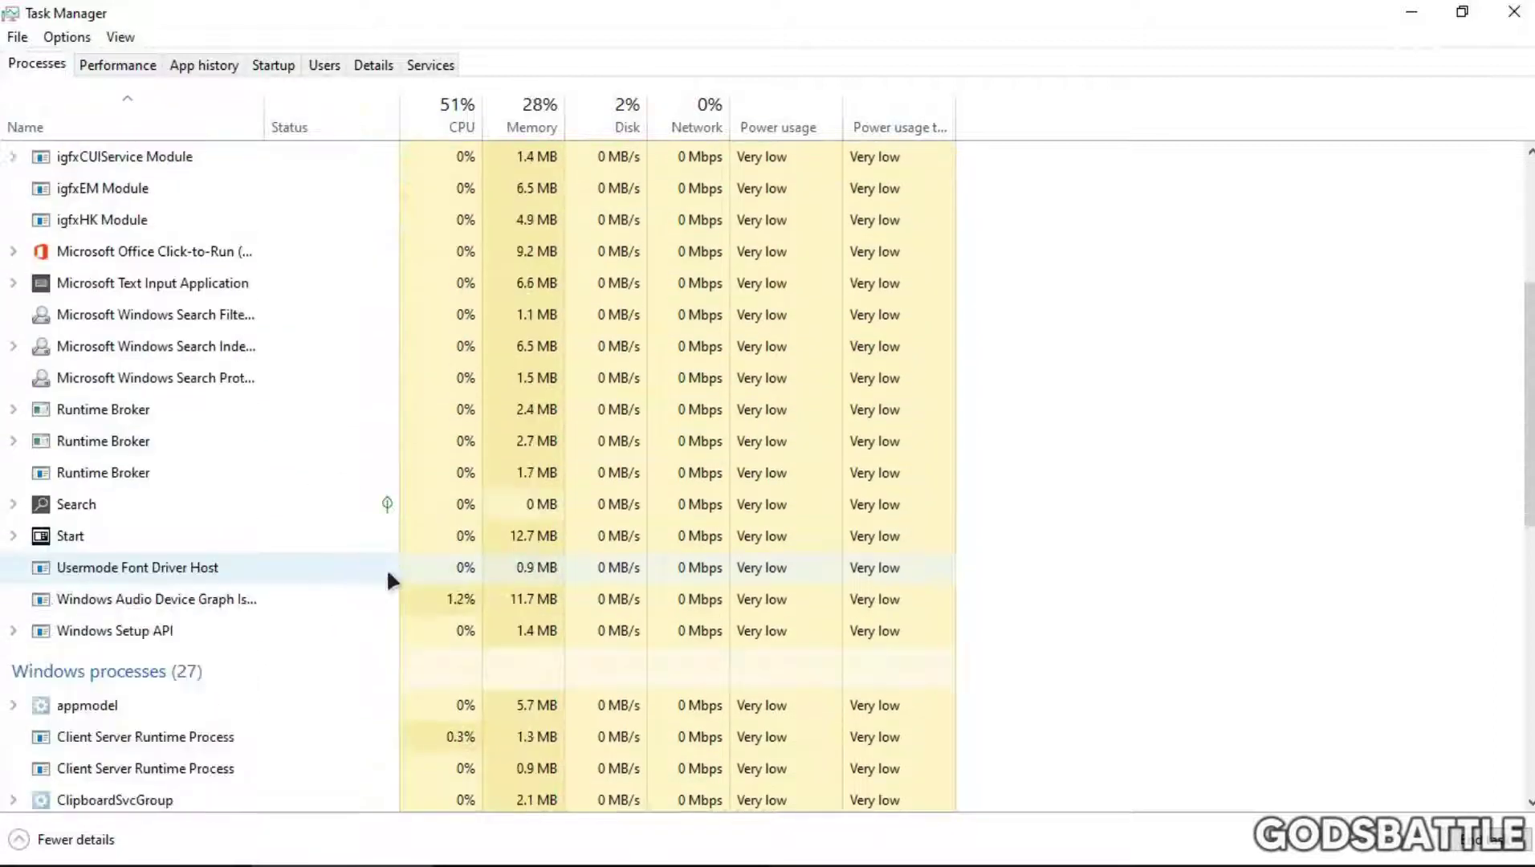
scroll(386, 568, down, 1)
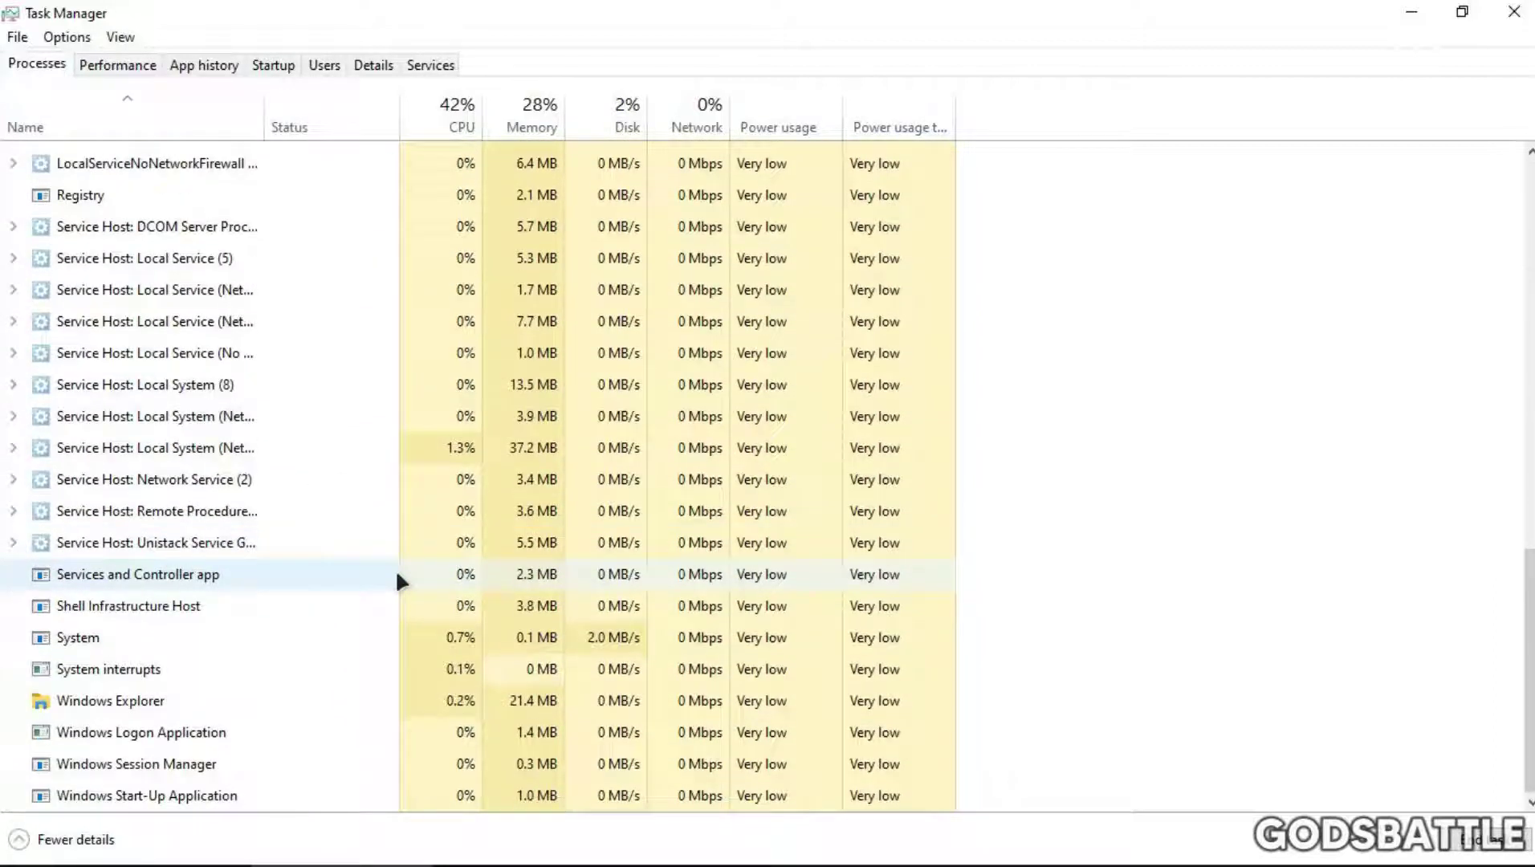
drag(1527, 595, 1468, 228)
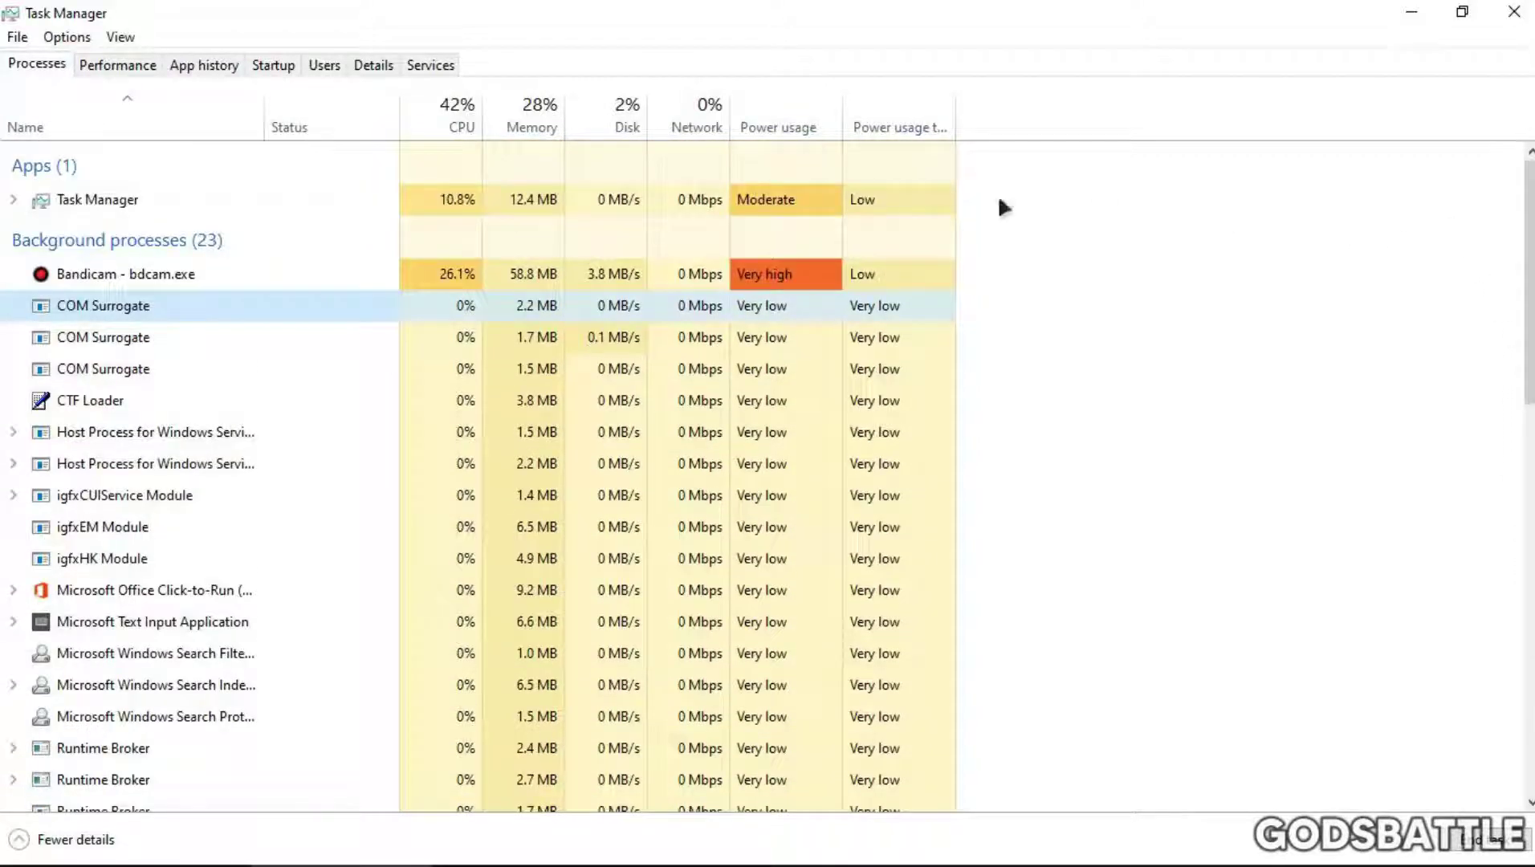
scroll(82, 398, down, 1)
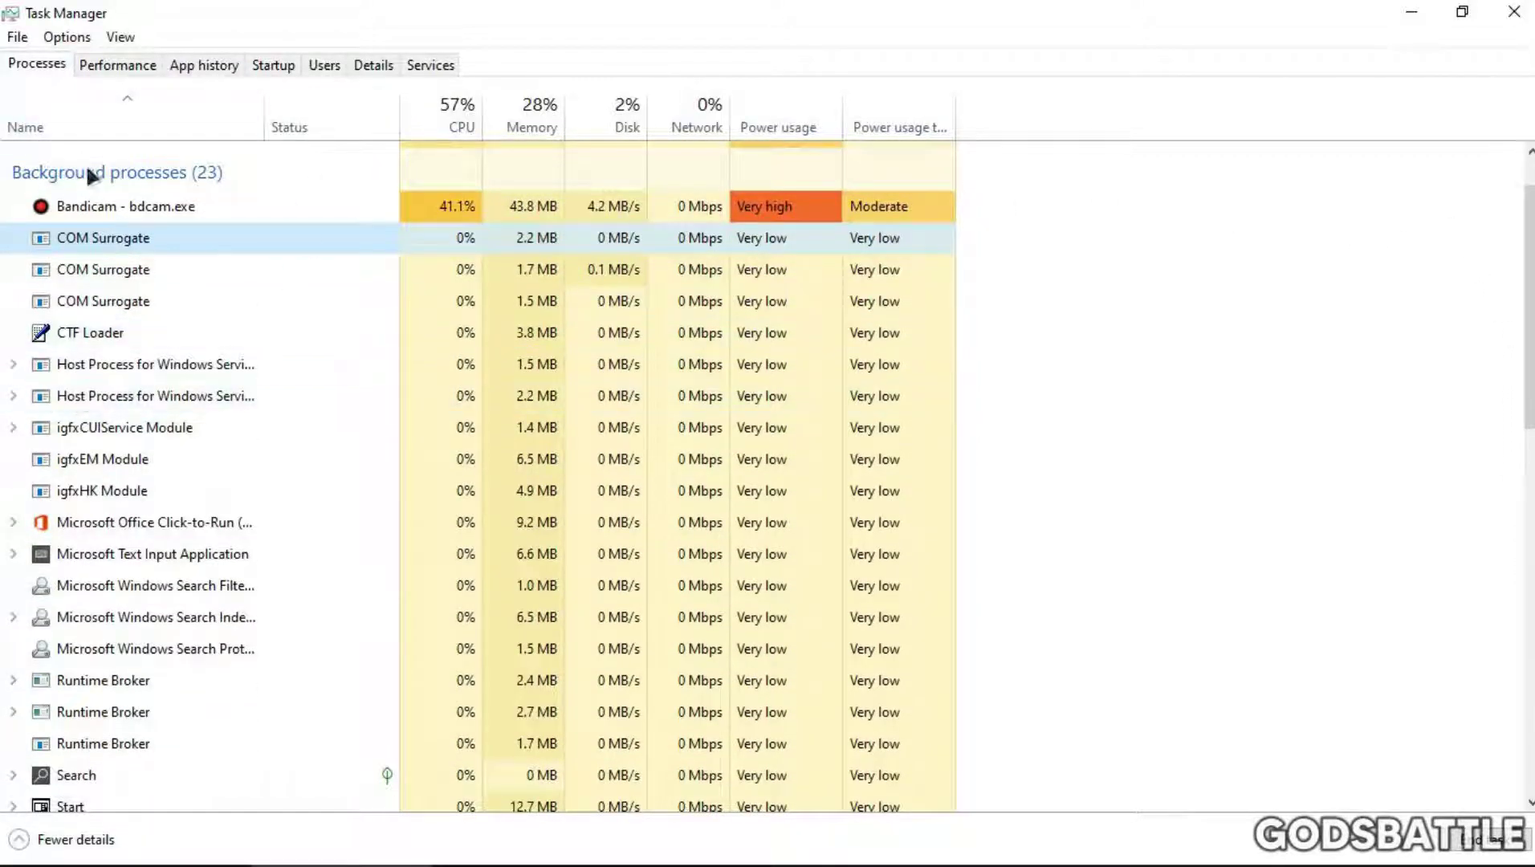
scroll(330, 537, down, 2)
scroll(332, 542, down, 1)
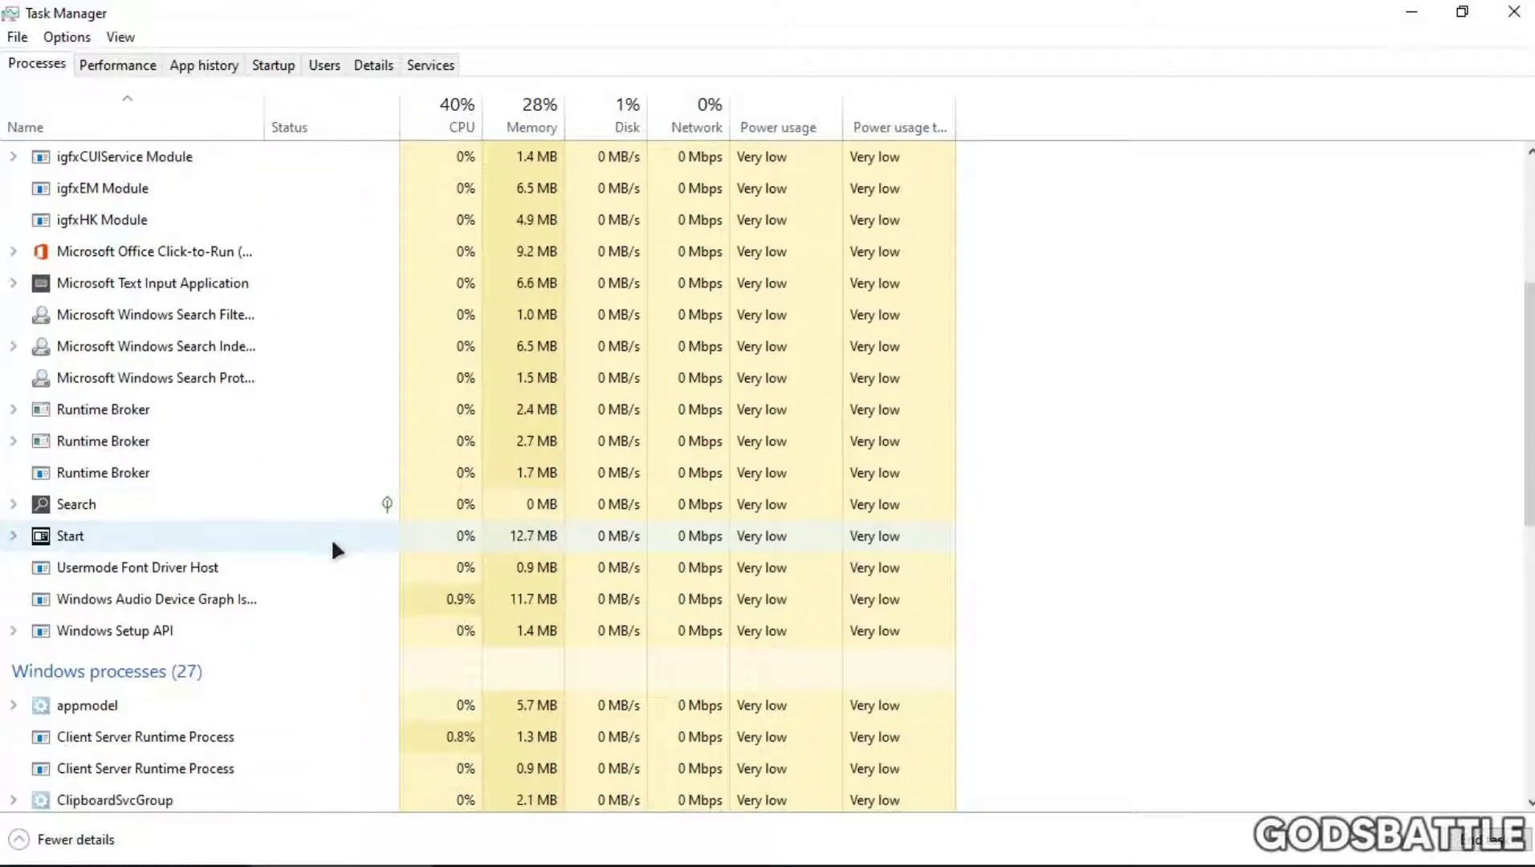
scroll(332, 542, up, 4)
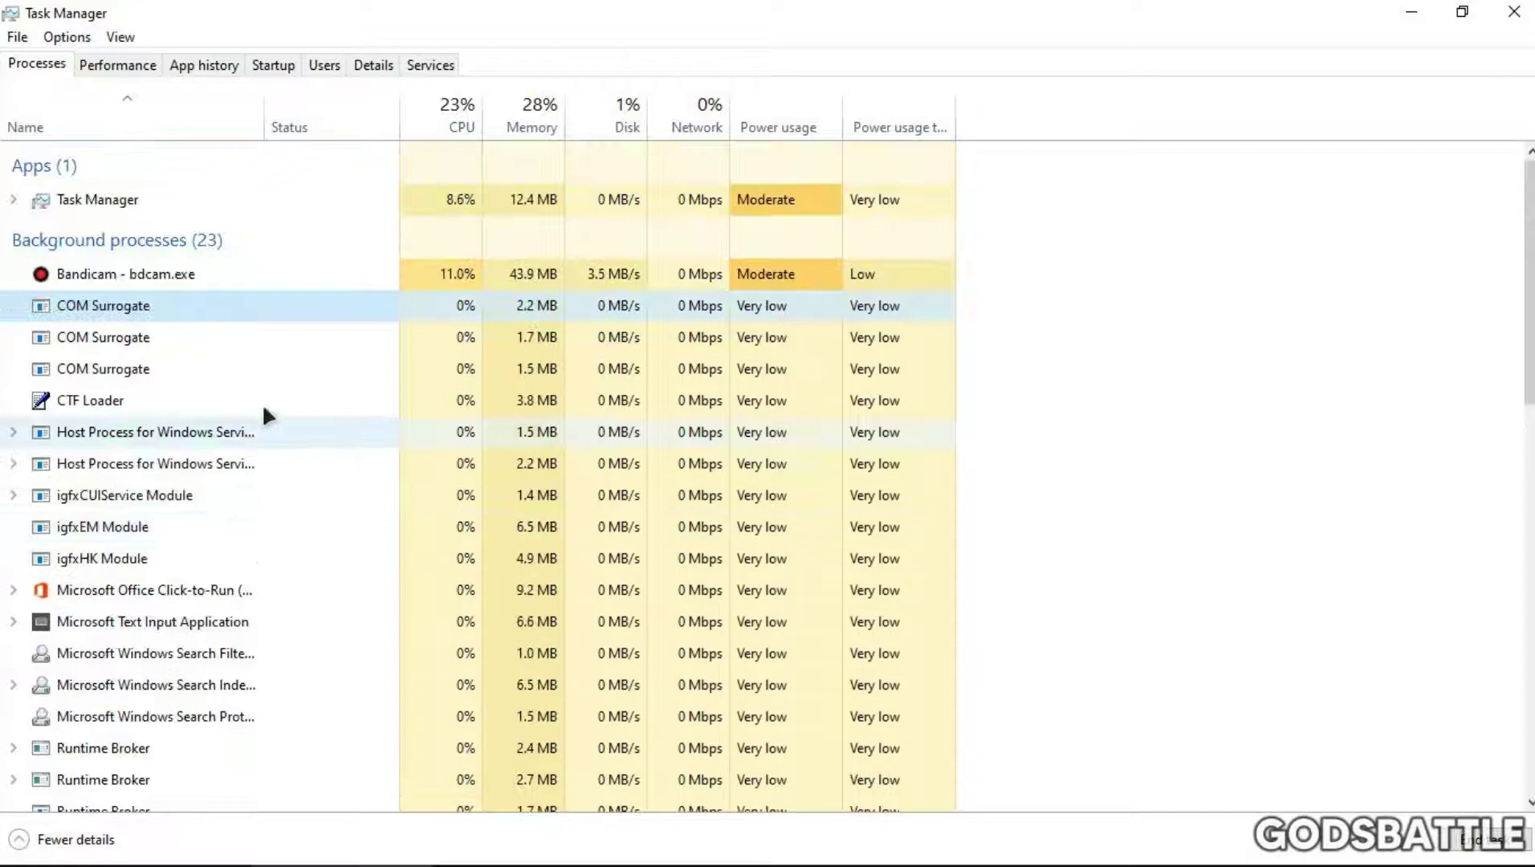
click(419, 62)
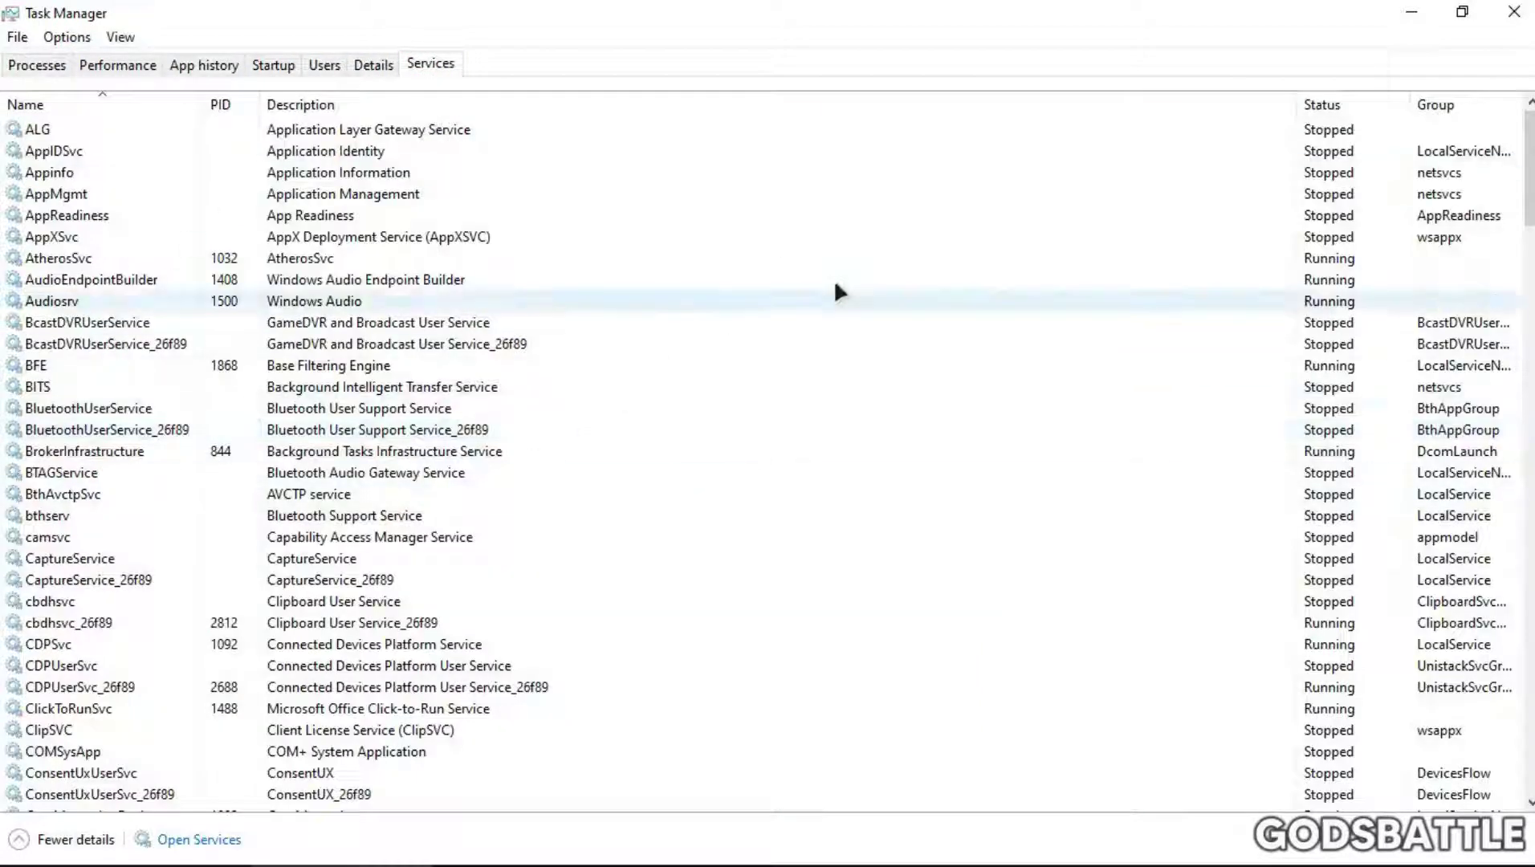
scroll(1107, 346, down, 20)
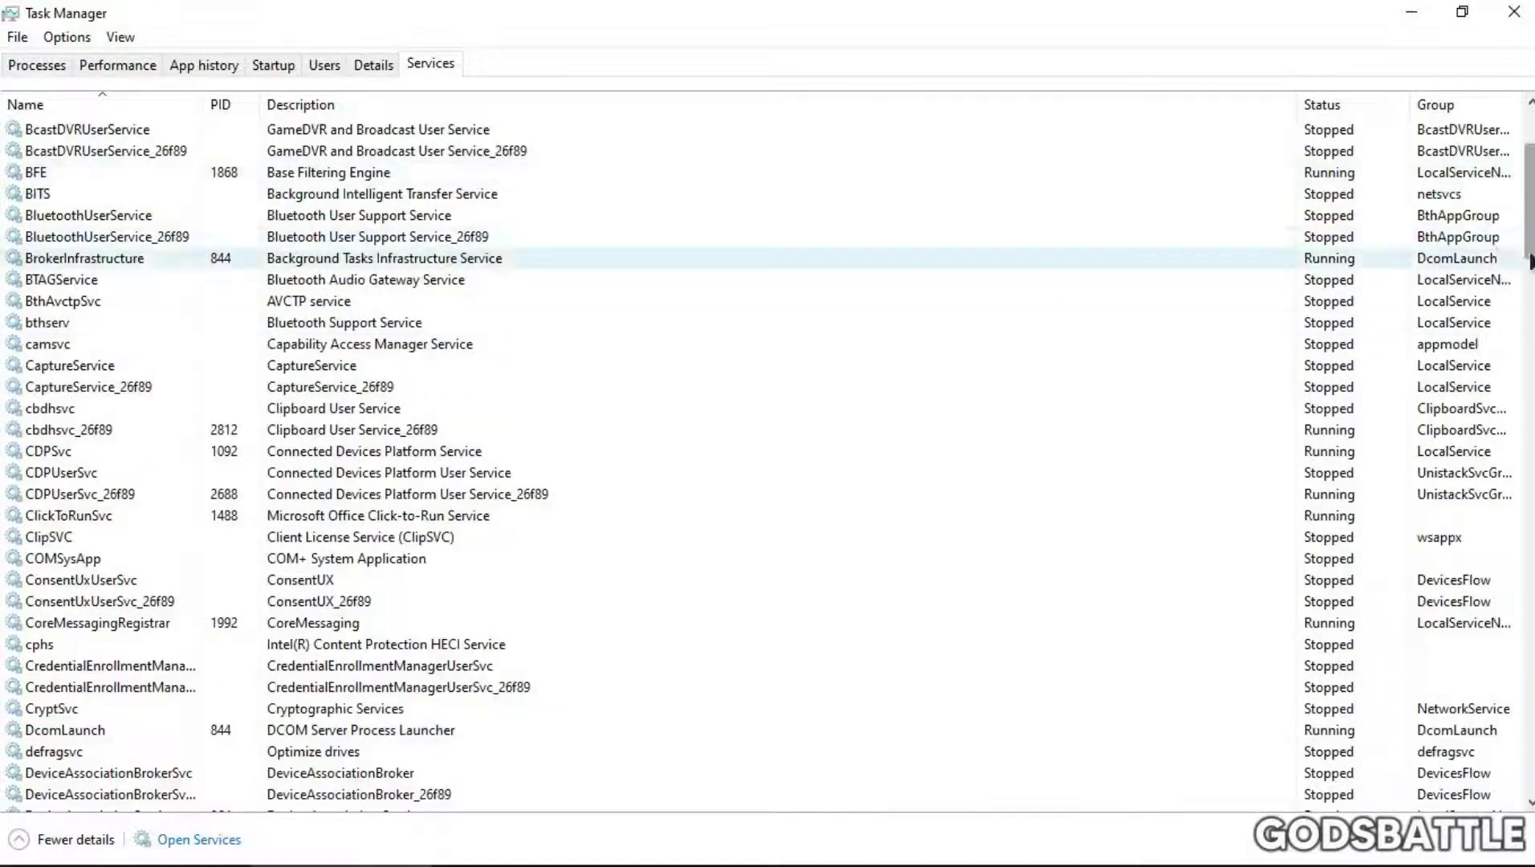
scroll(770, 472, down, 7)
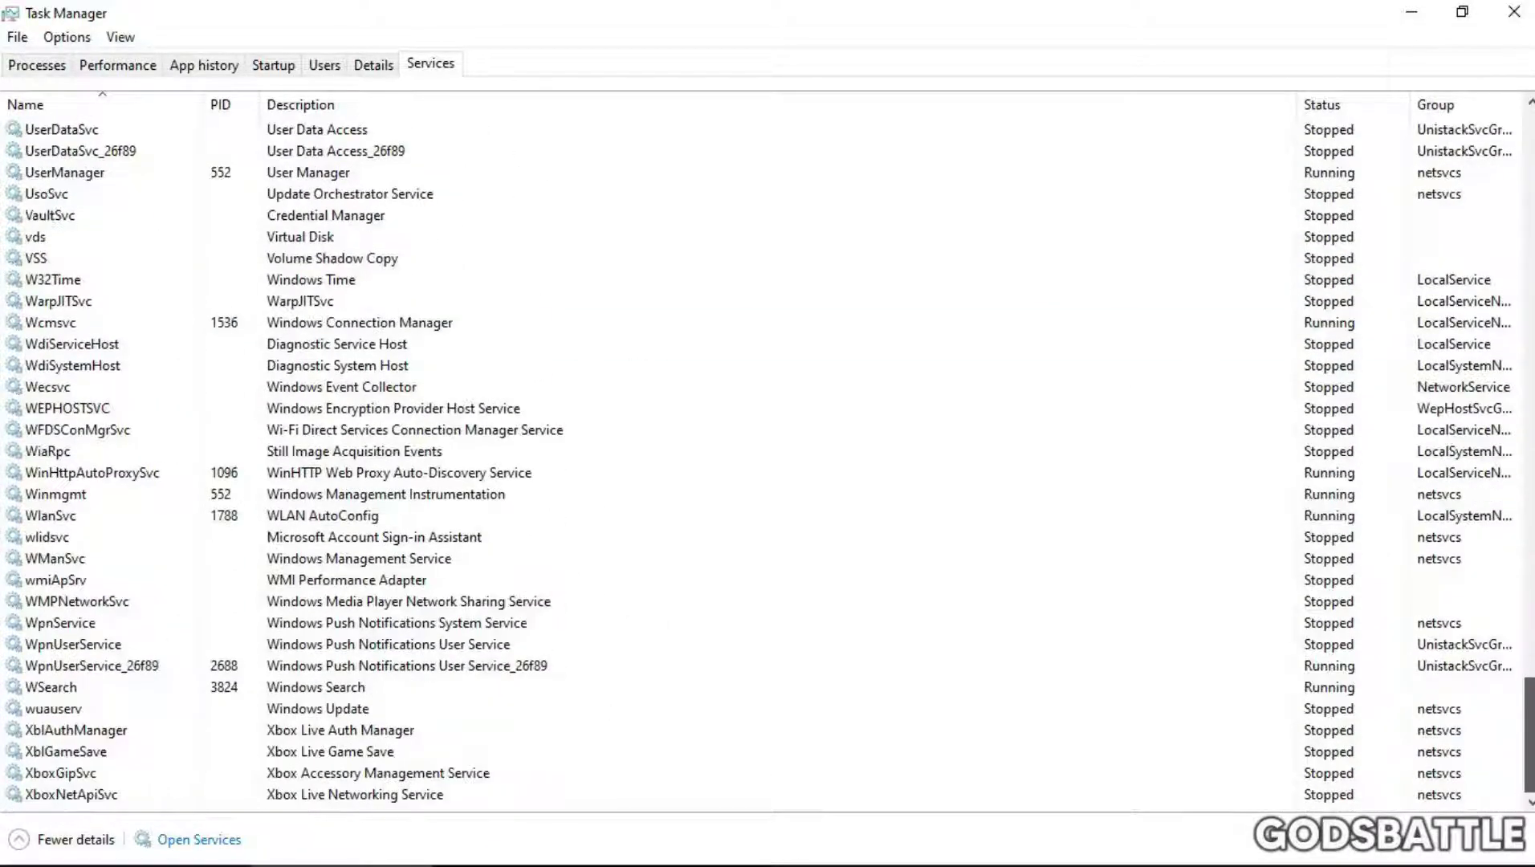
drag(1531, 775, 1521, 166)
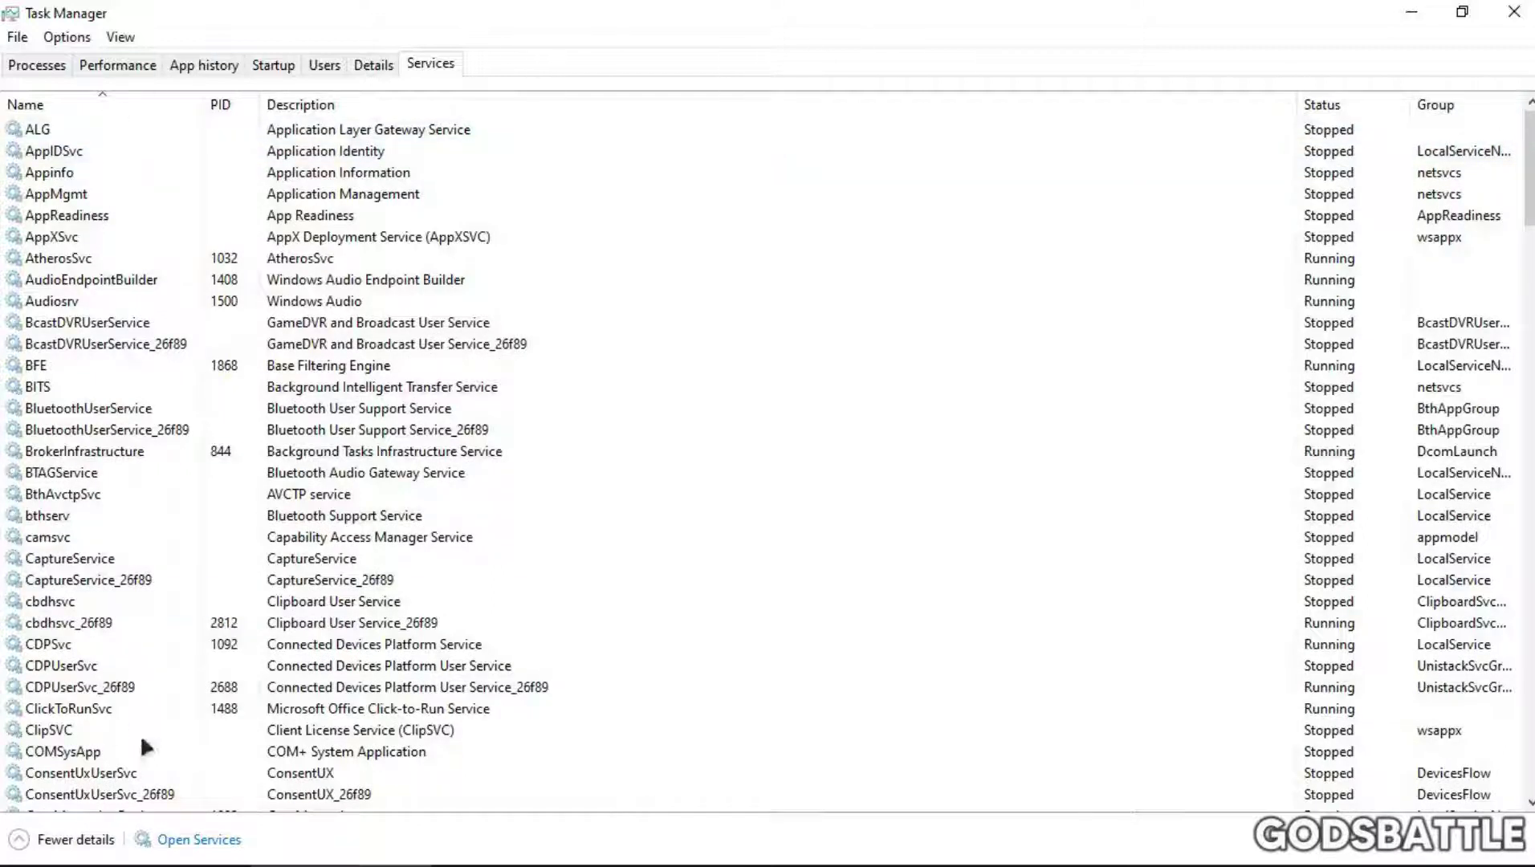
- Open the full Services console, set Task Manager aside, and maximize Services
click(219, 840)
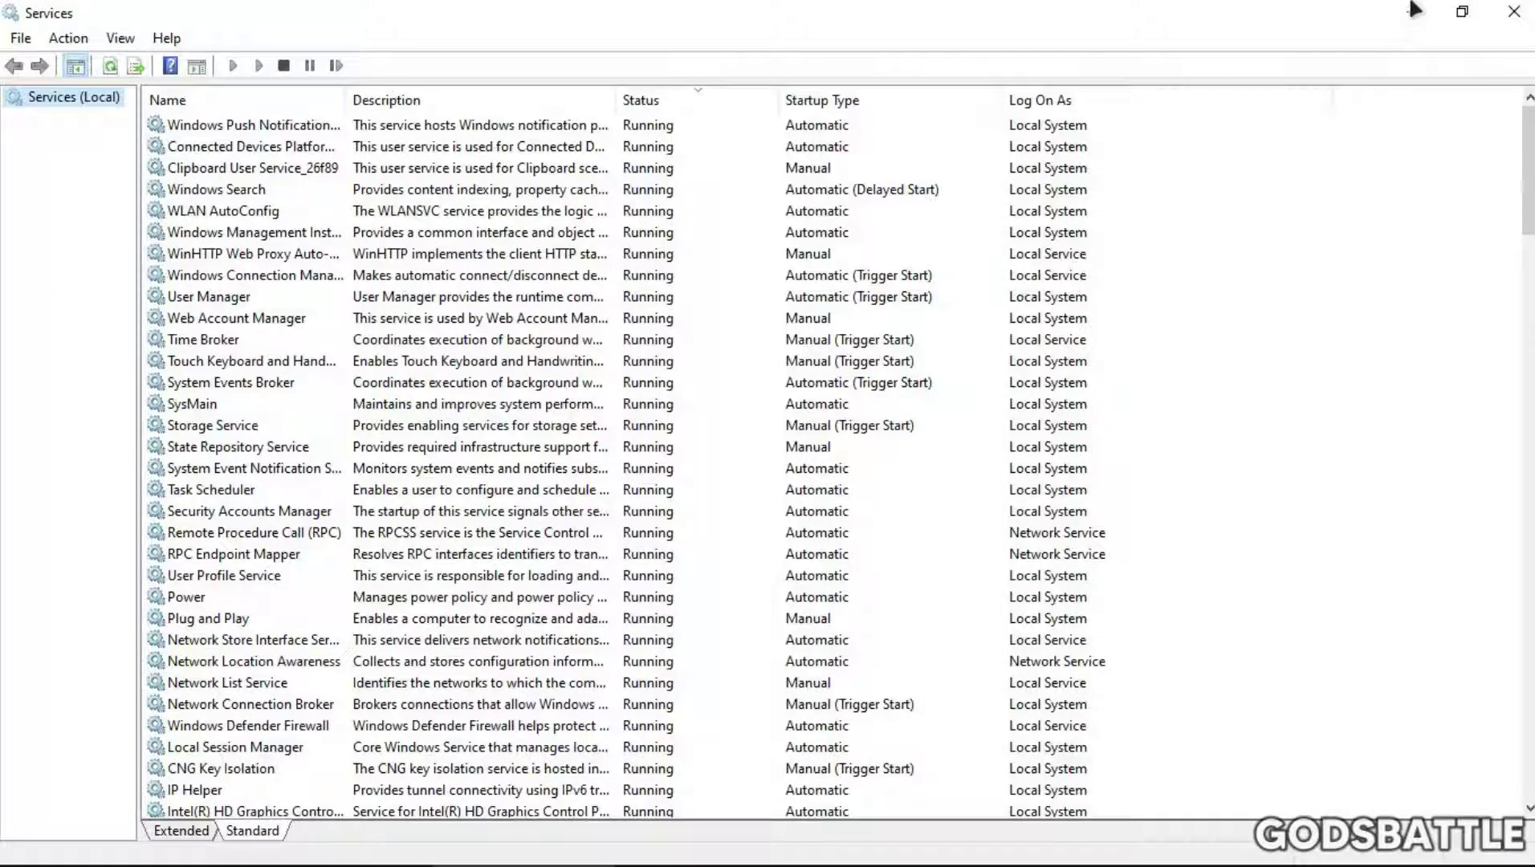
click(1462, 11)
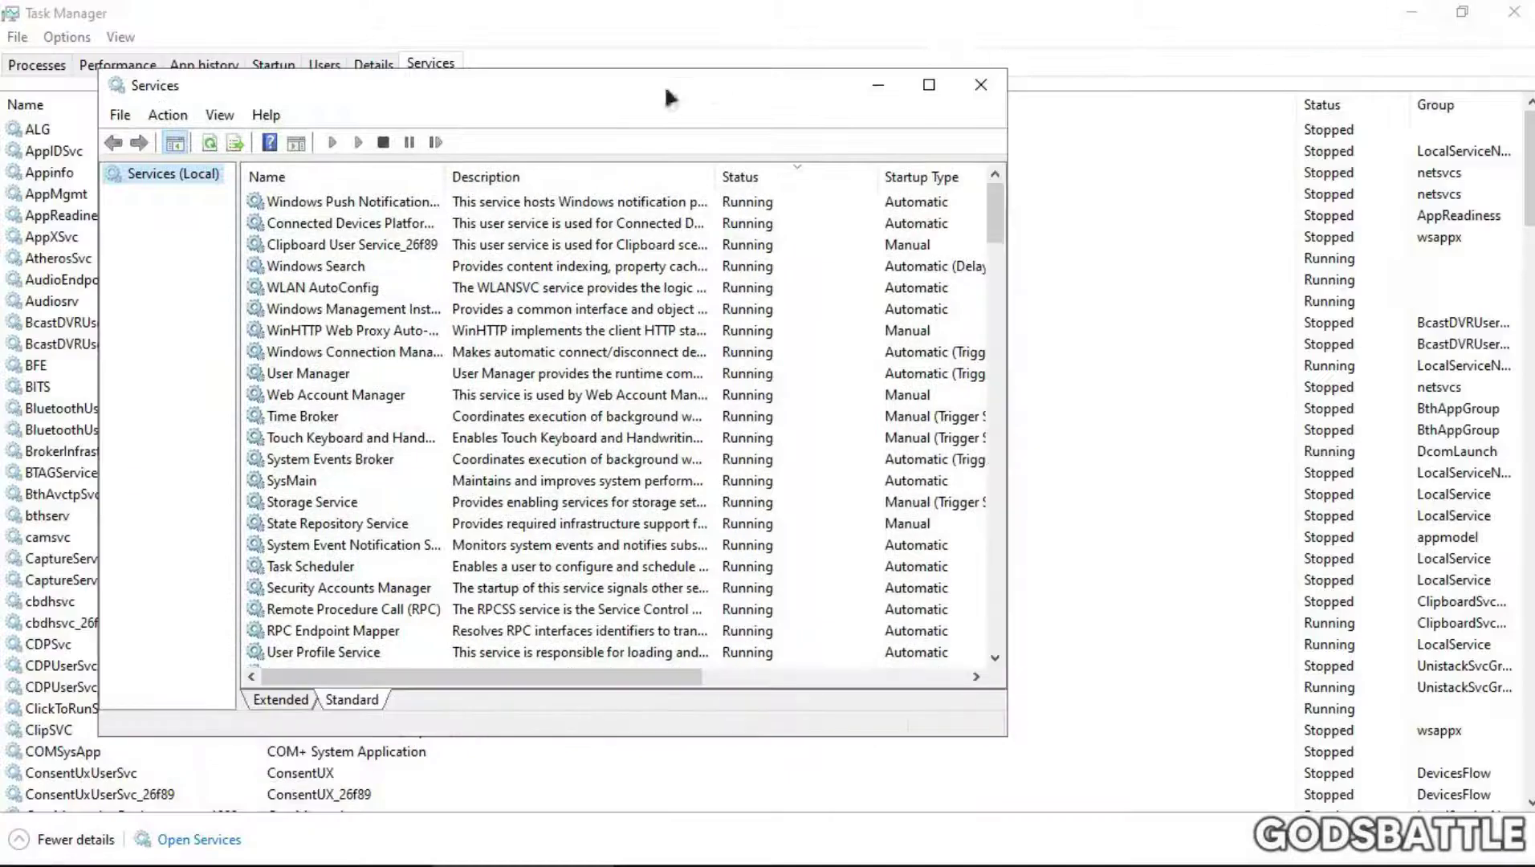
click(1478, 11)
drag(551, 64, 1045, 114)
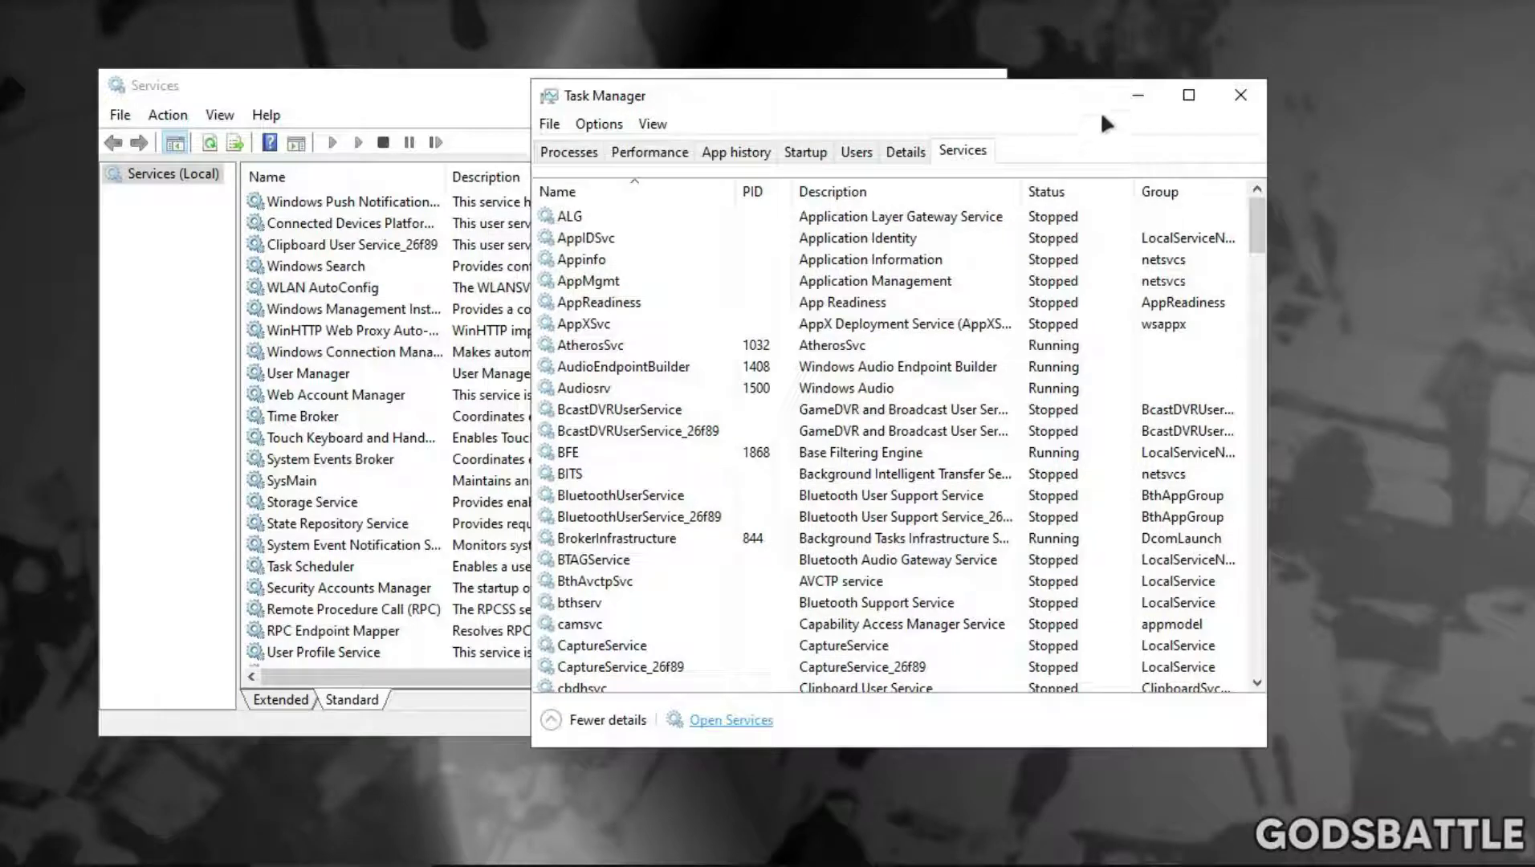
click(1138, 95)
drag(663, 96, 939, 126)
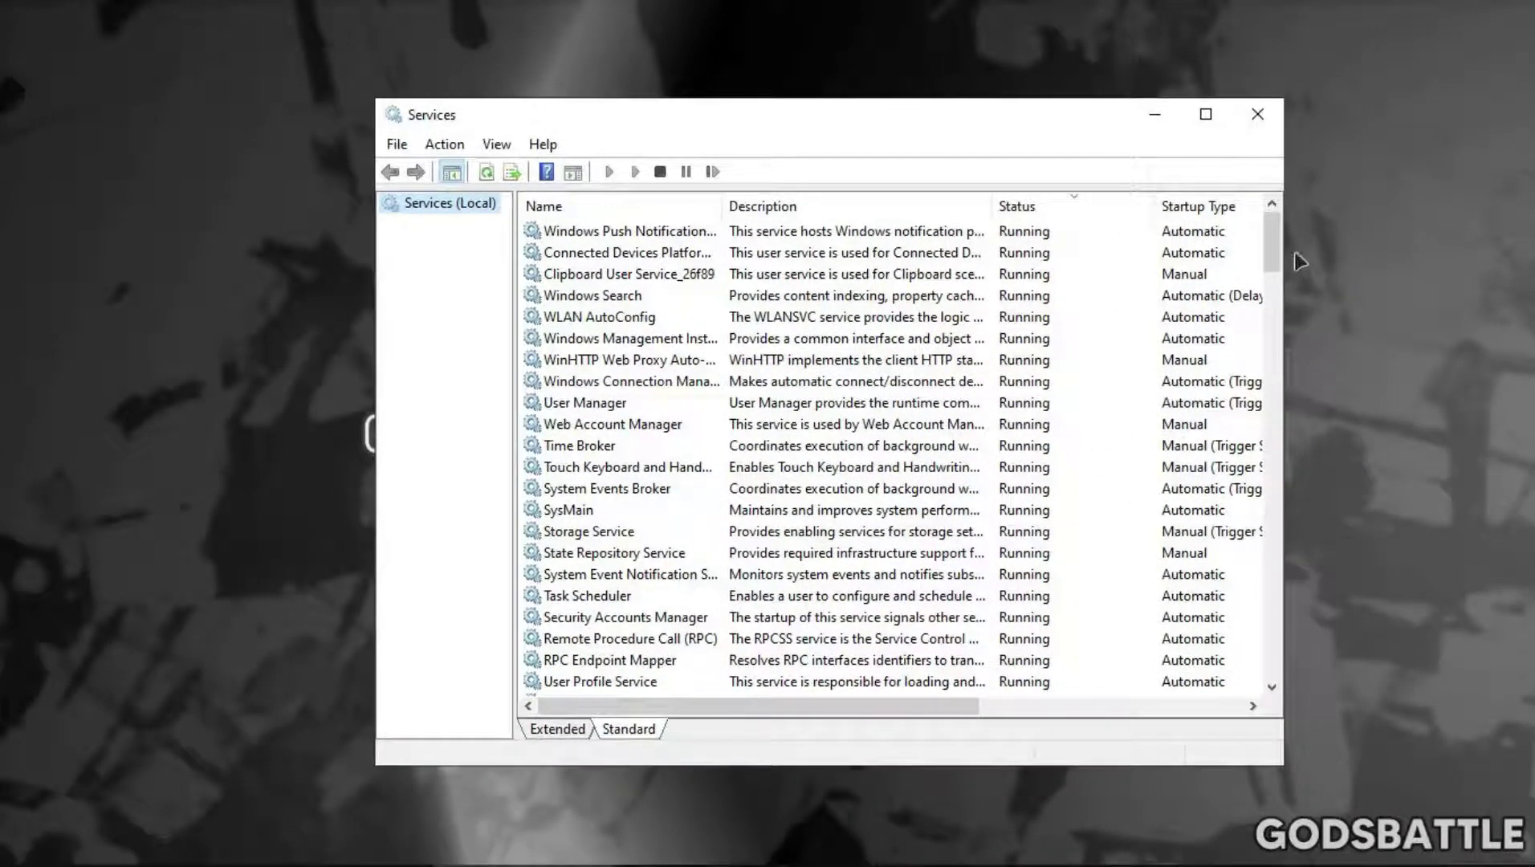
click(1205, 114)
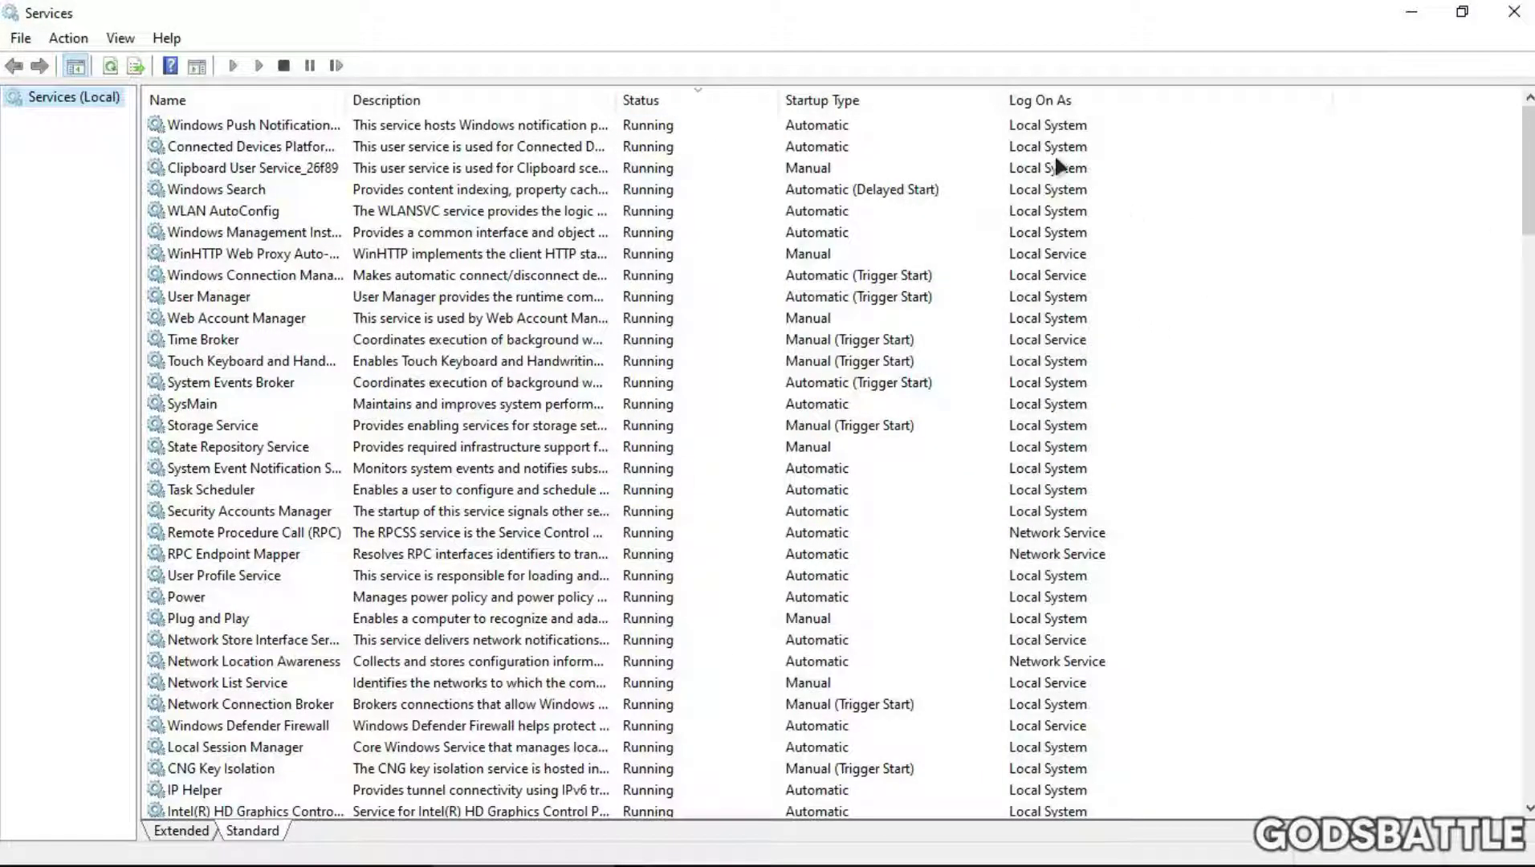
- Resize the Status, Description and Startup Type columns of the service list
drag(776, 95, 677, 100)
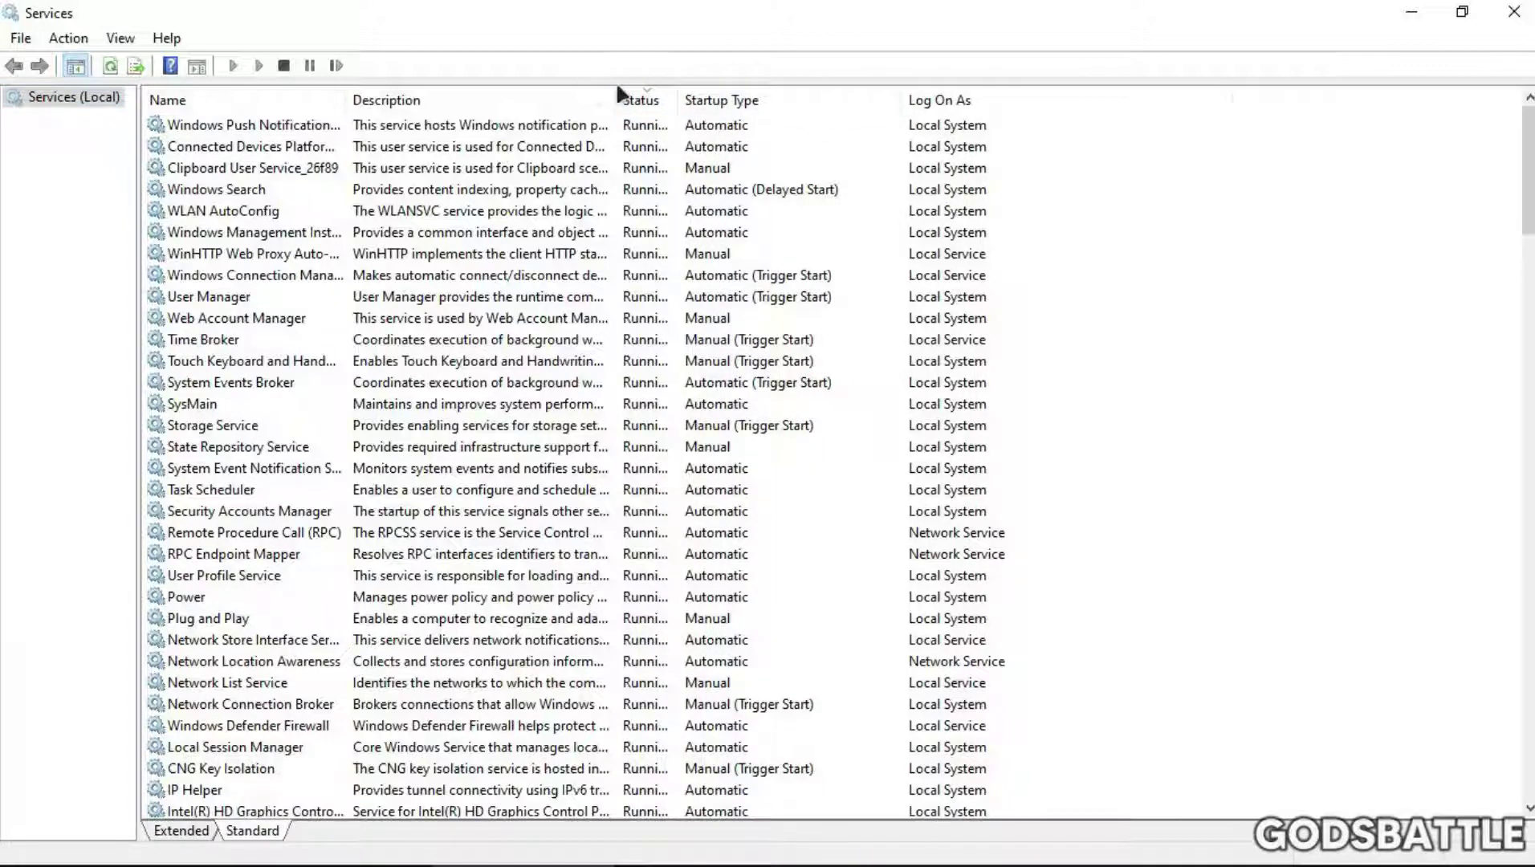
drag(612, 96, 464, 113)
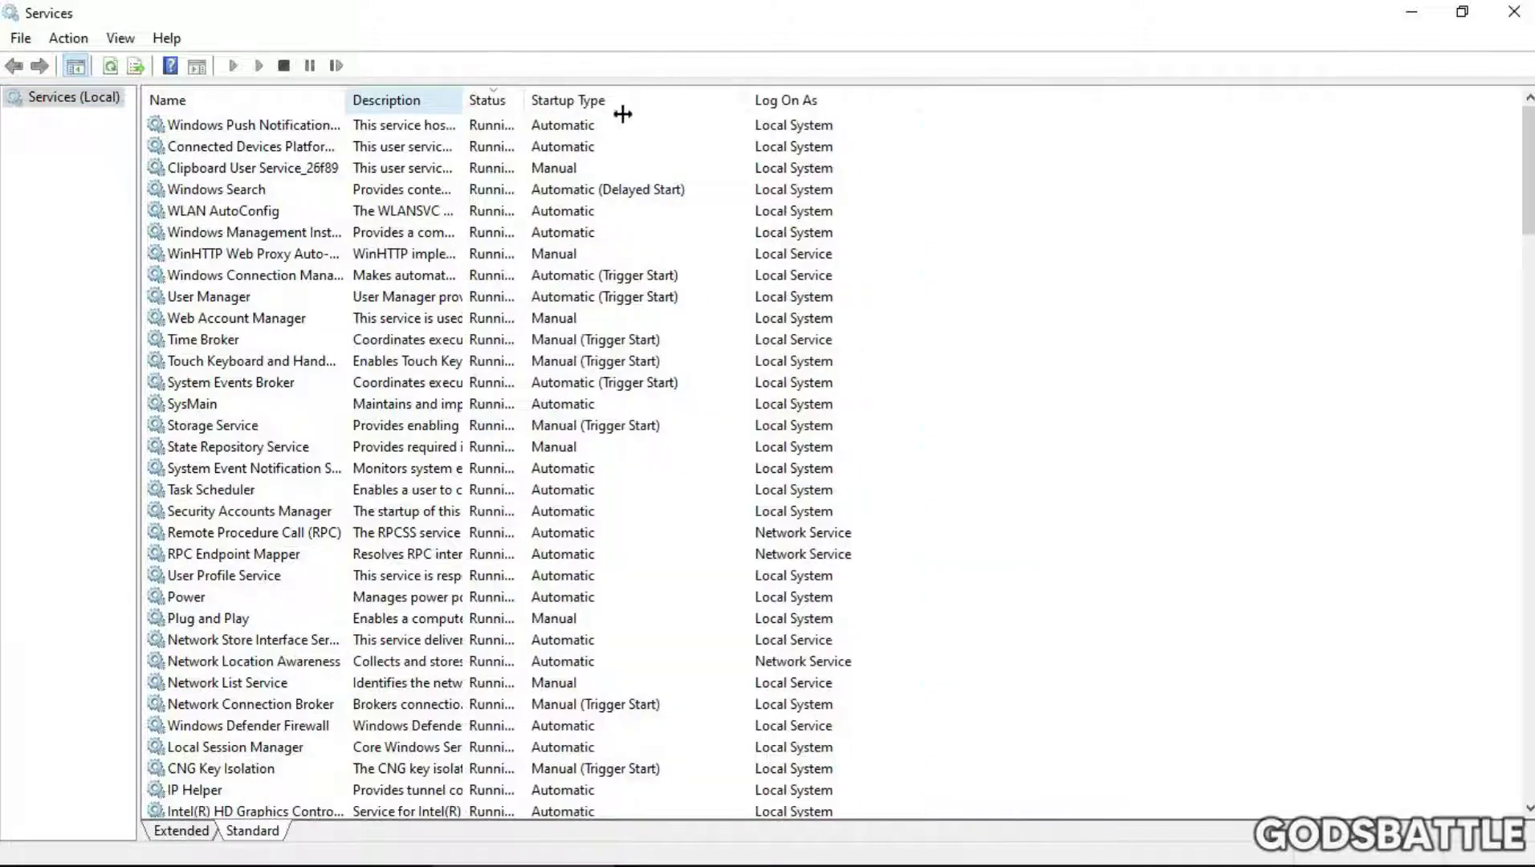
drag(745, 98, 627, 122)
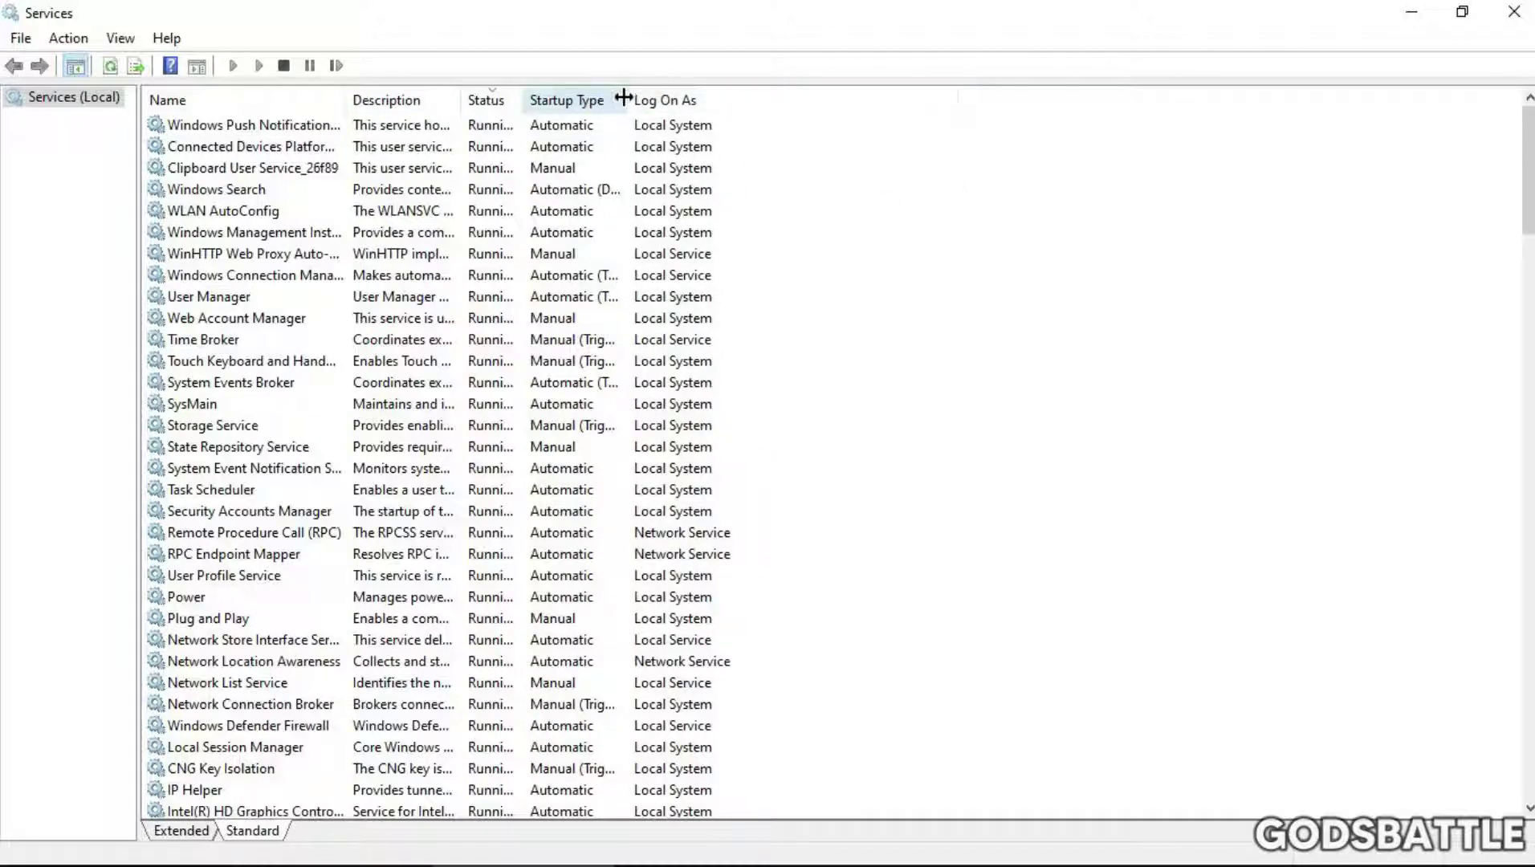
drag(627, 96, 815, 101)
drag(531, 102, 703, 96)
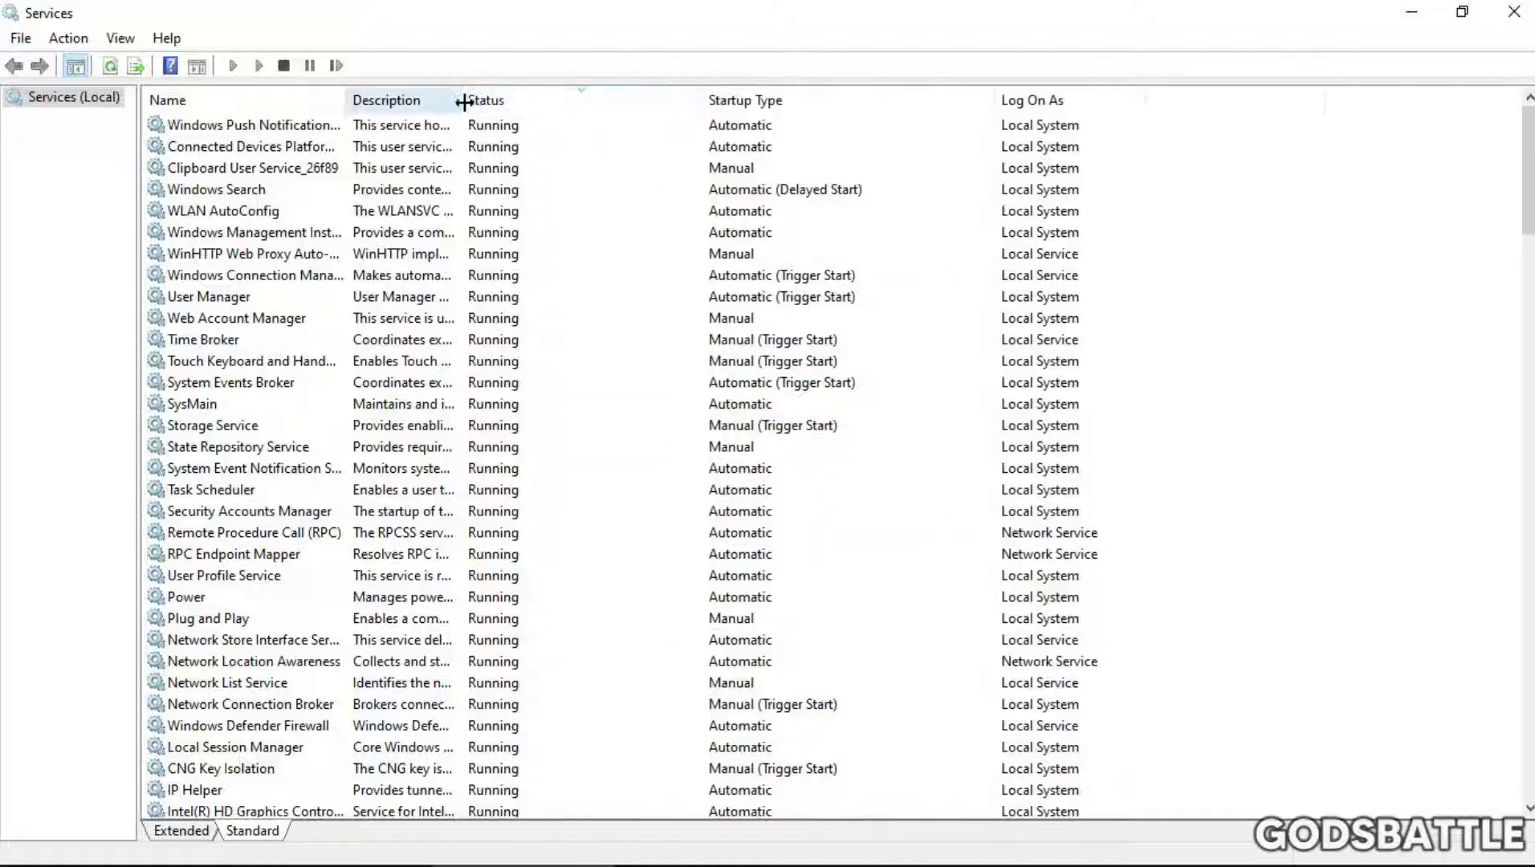
drag(463, 102, 615, 102)
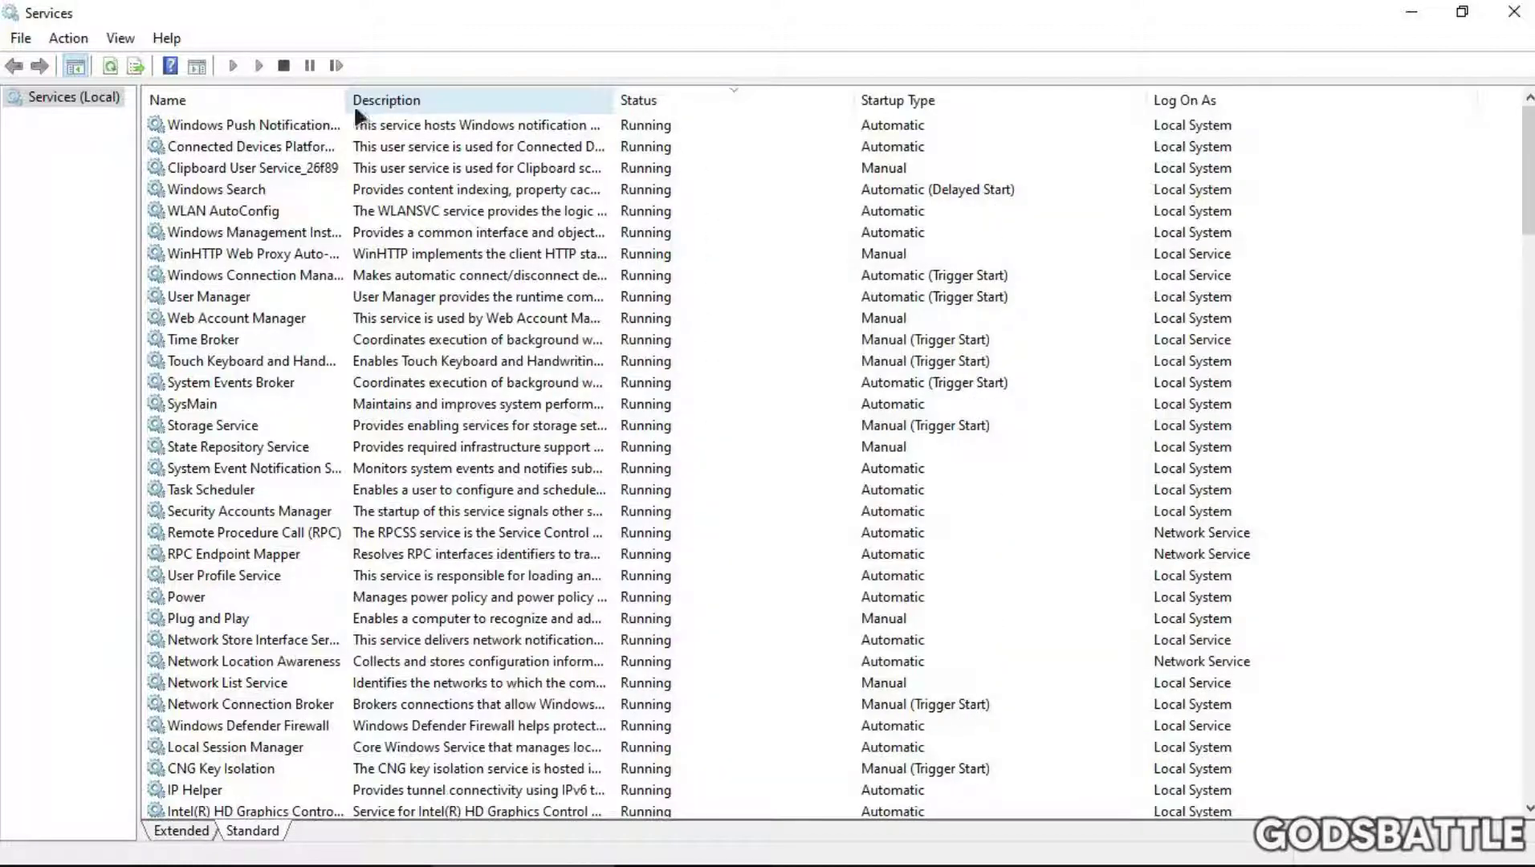
drag(345, 103, 482, 103)
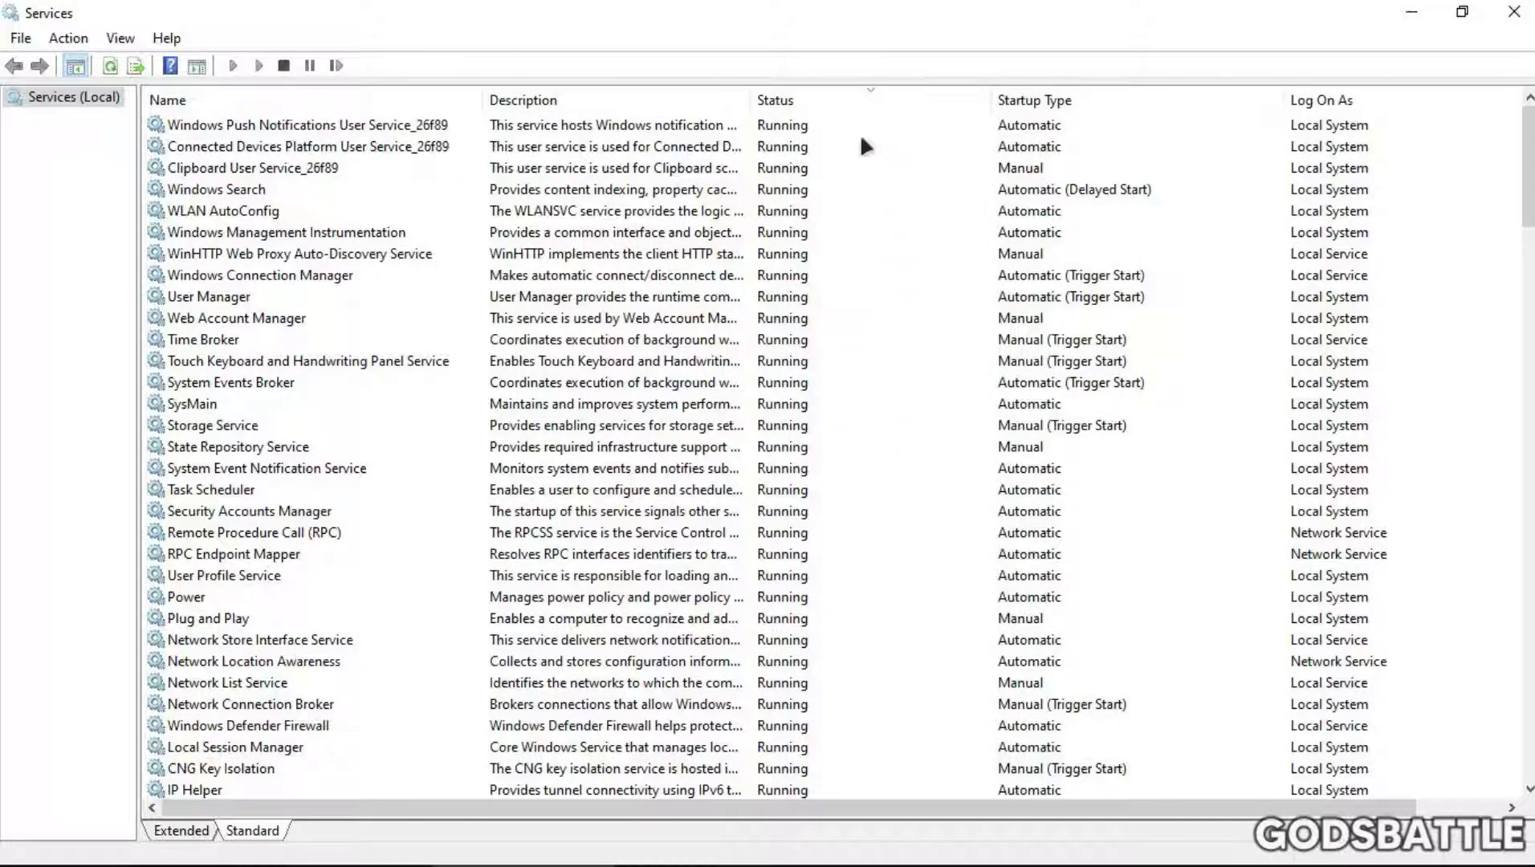
- Sort by the Status column until running services come first, then scroll to review
click(862, 101)
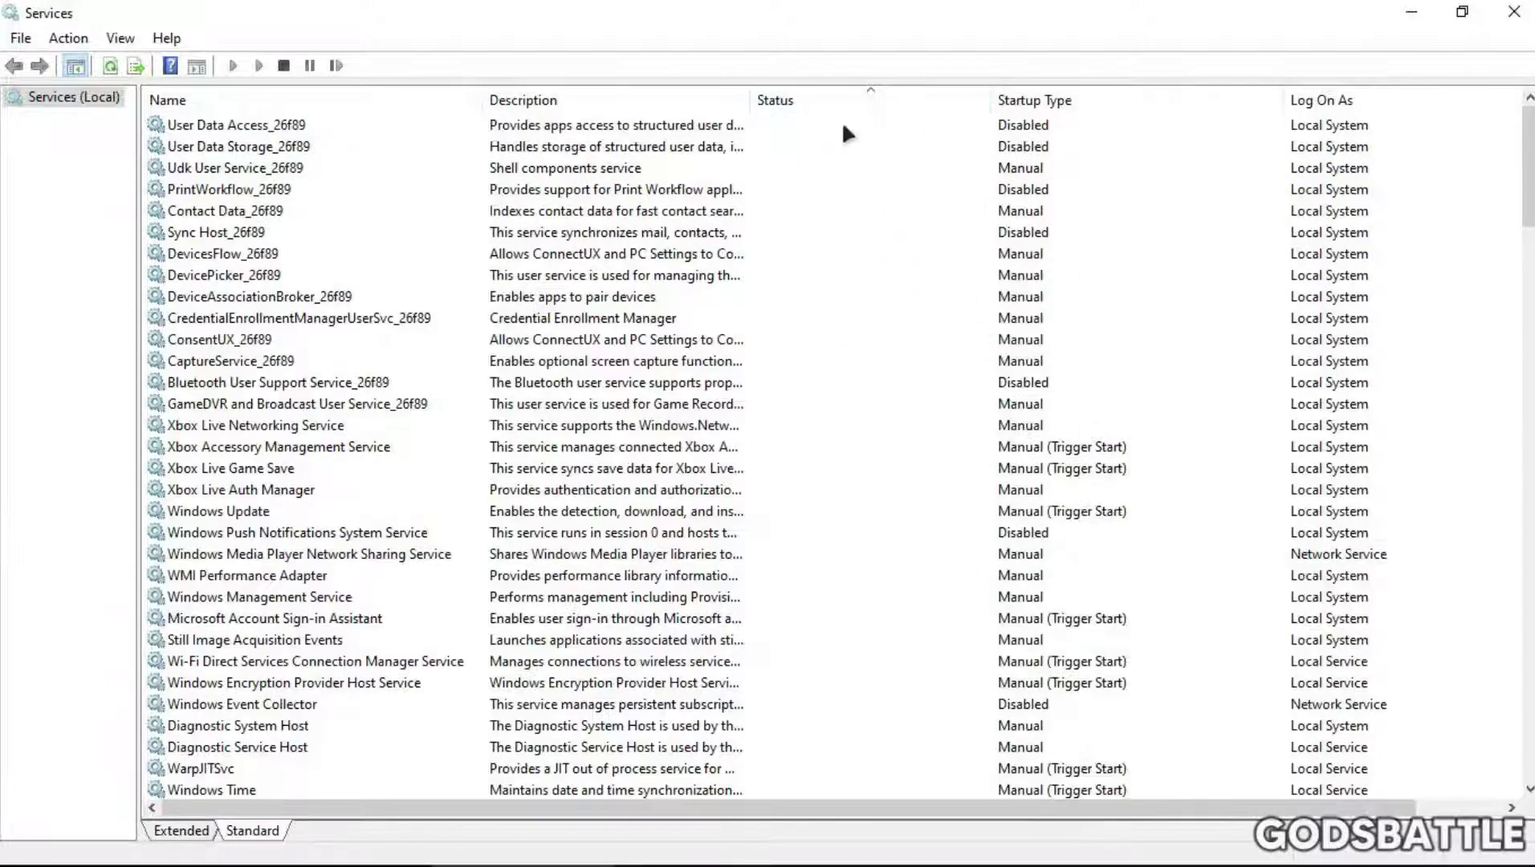
click(826, 101)
click(826, 100)
scroll(1093, 579, down, 10)
scroll(1089, 572, up, 10)
click(824, 102)
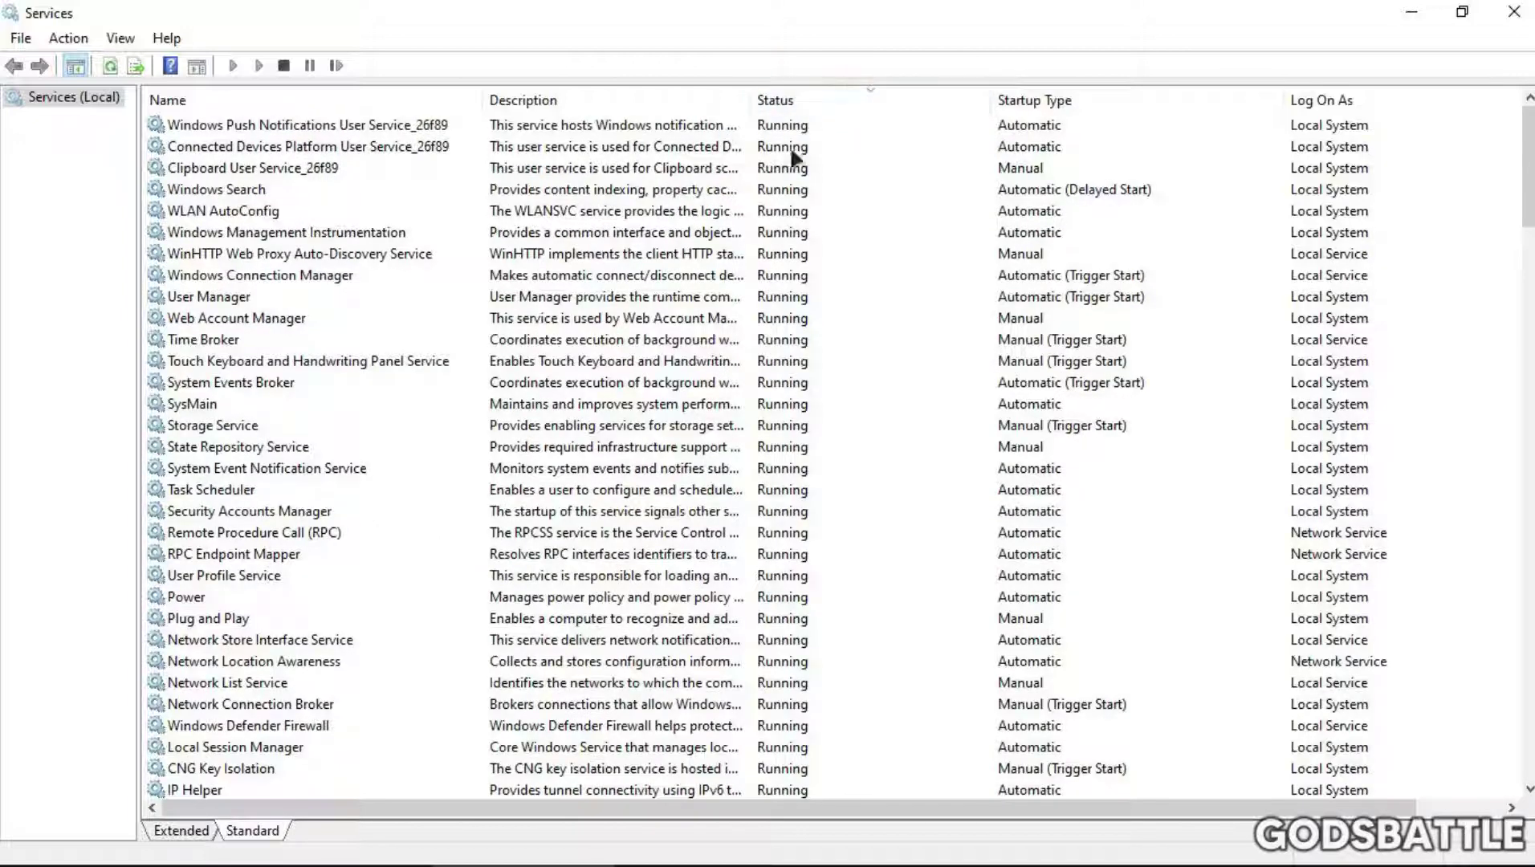
scroll(801, 134, down, 11)
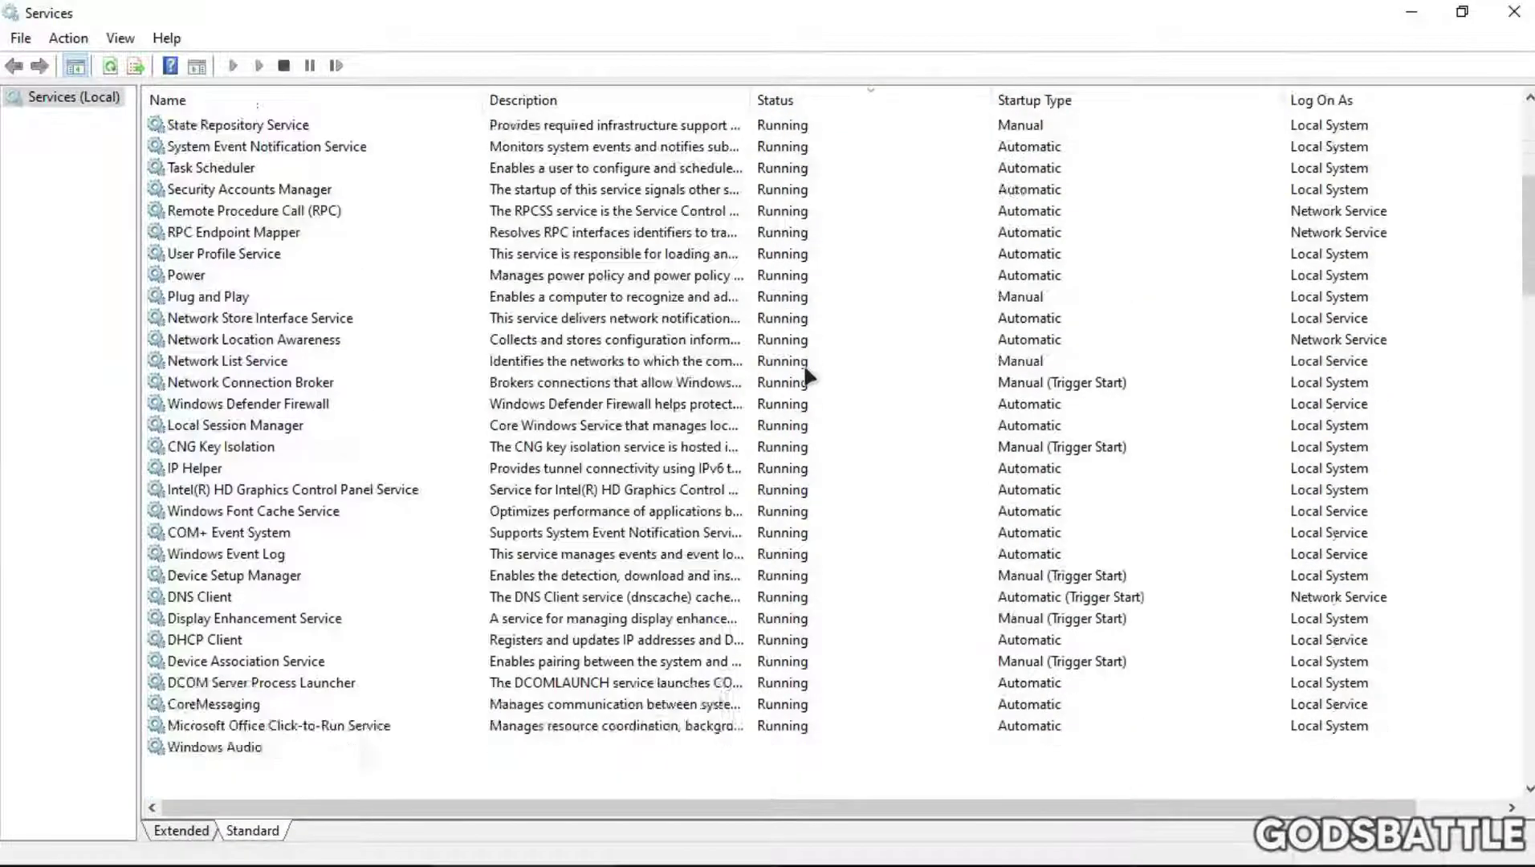
scroll(805, 440, up, 11)
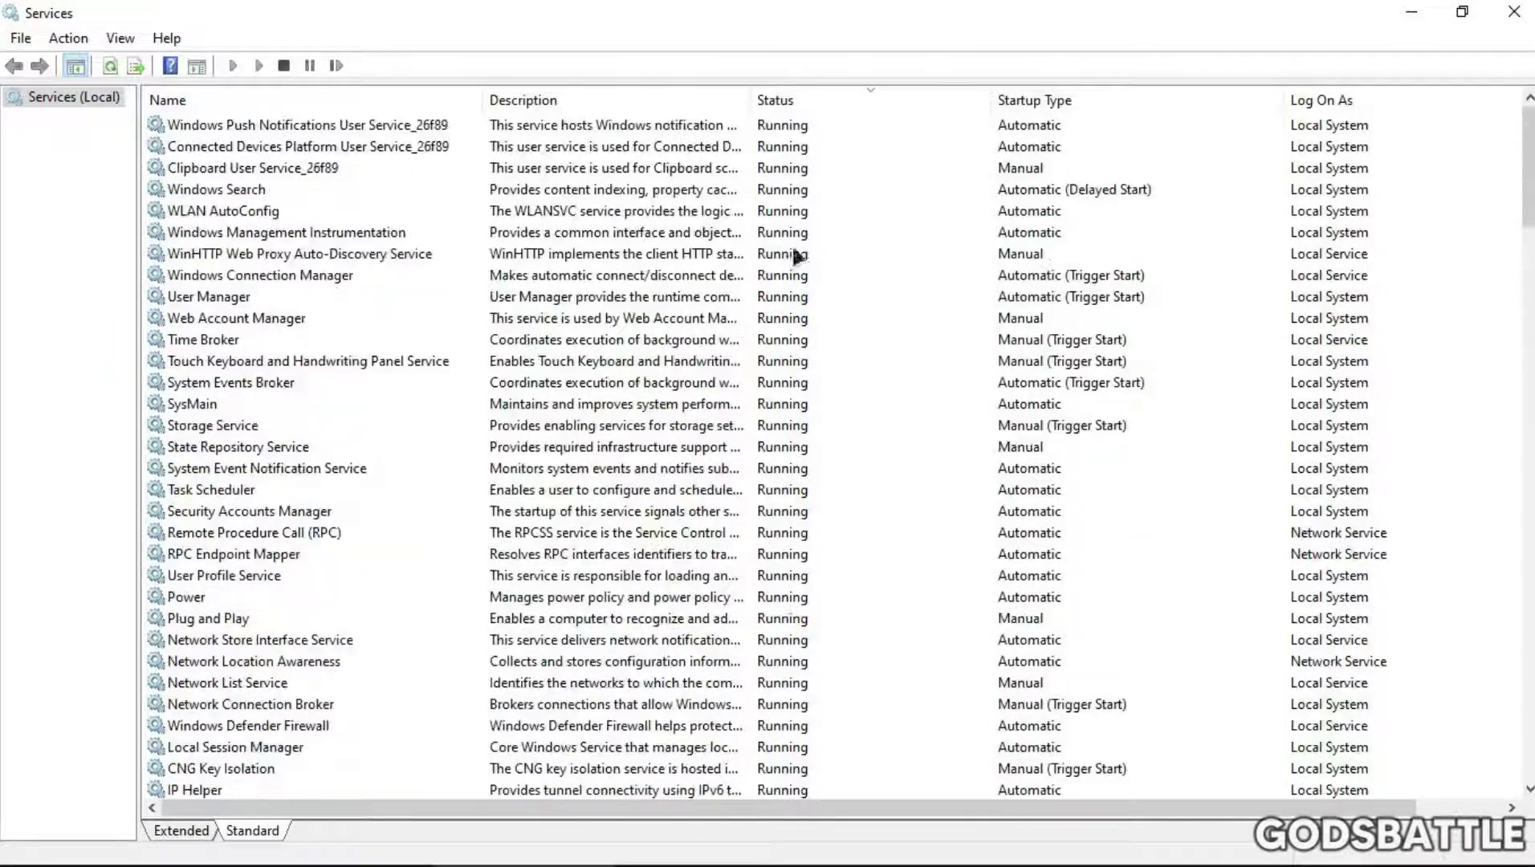
scroll(830, 256, down, 20)
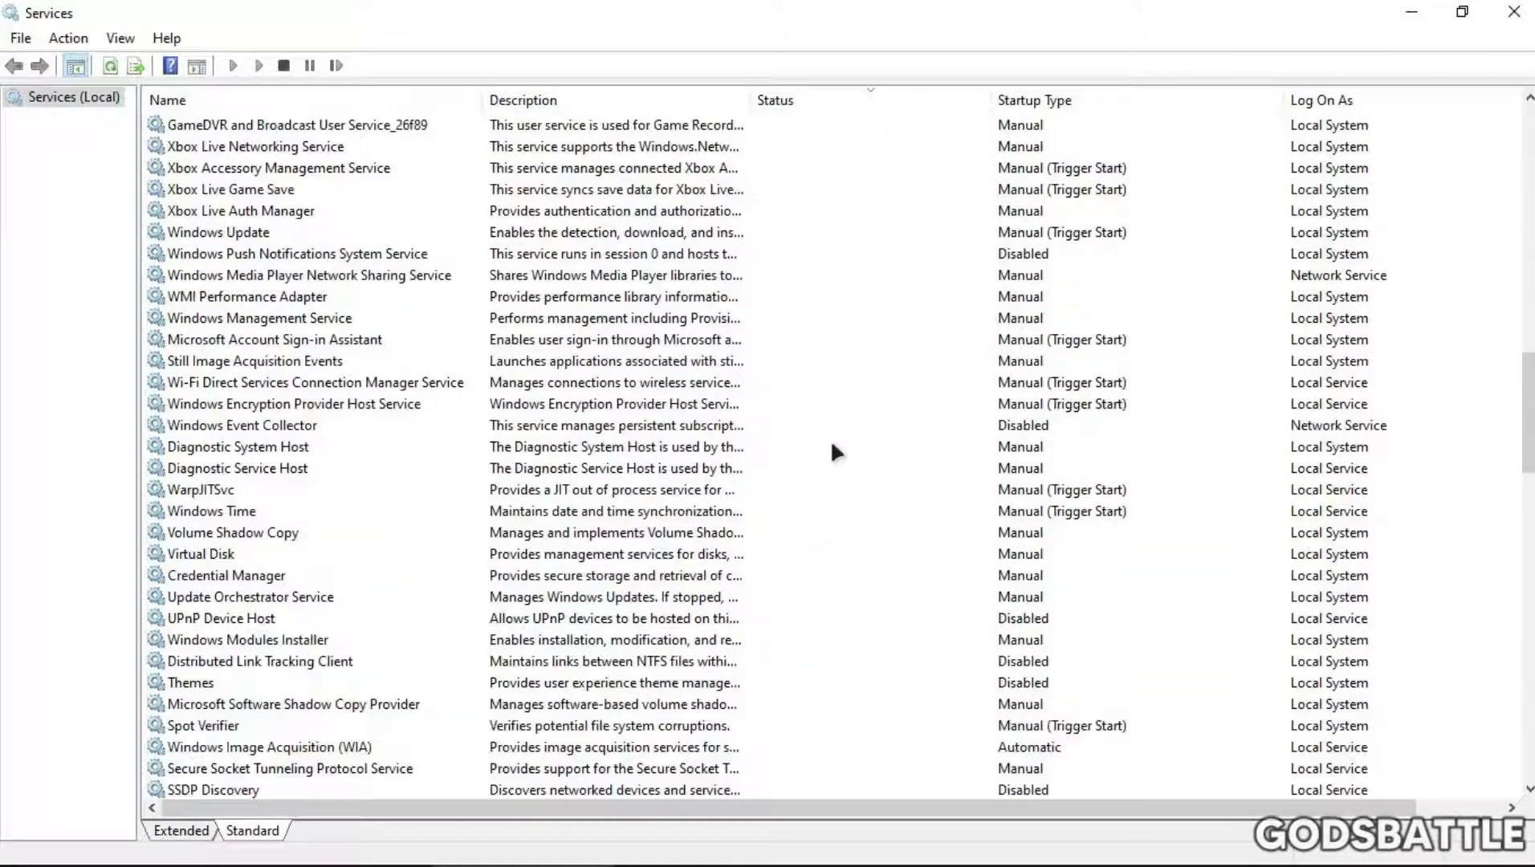
scroll(868, 539, down, 20)
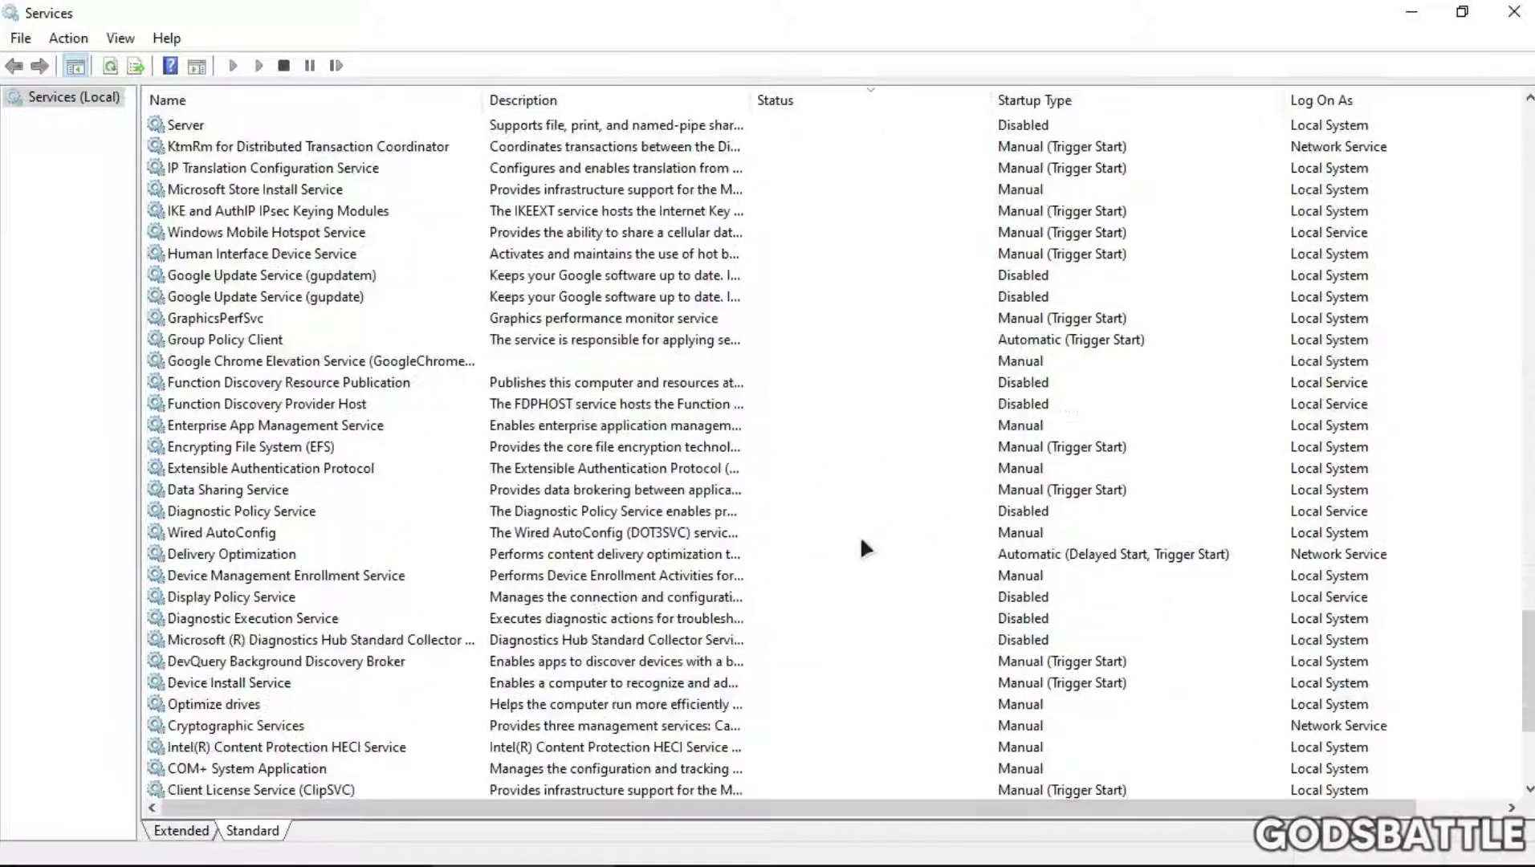
scroll(804, 468, up, 10)
scroll(804, 467, up, 20)
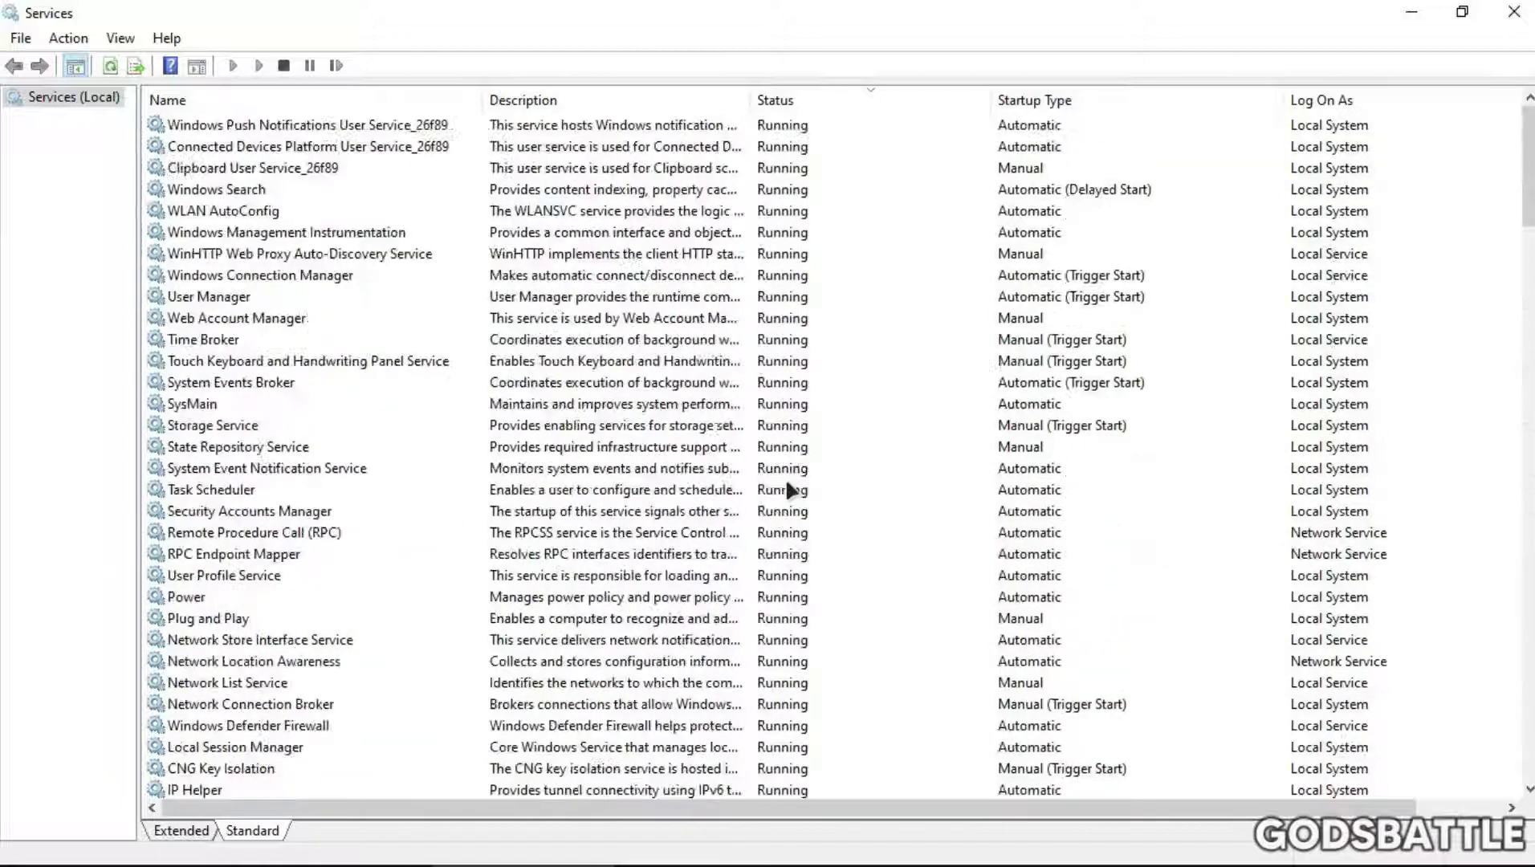
drag(1528, 201, 1523, 761)
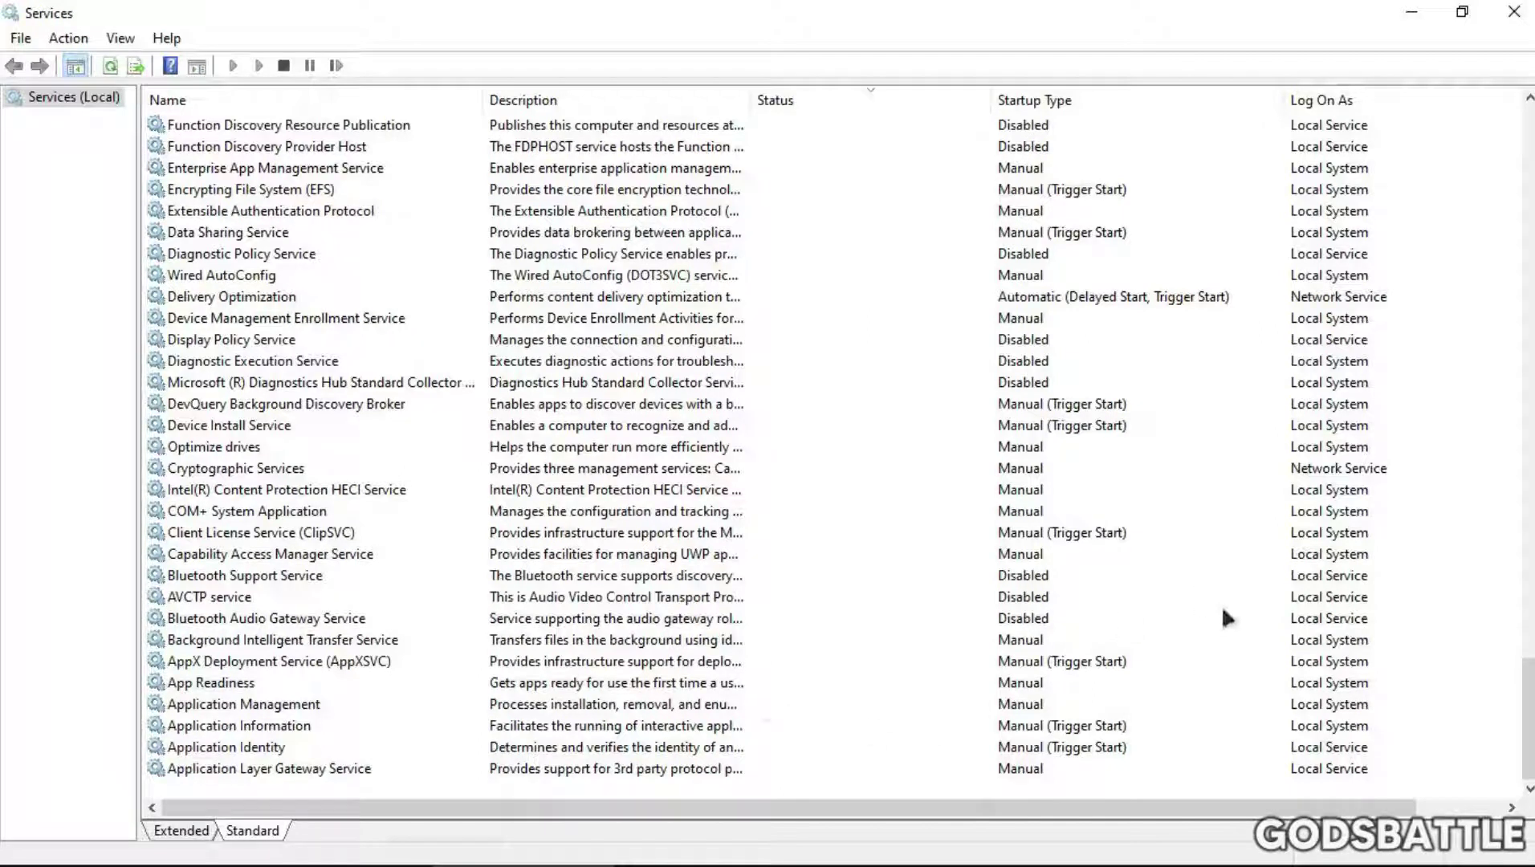
click(245, 775)
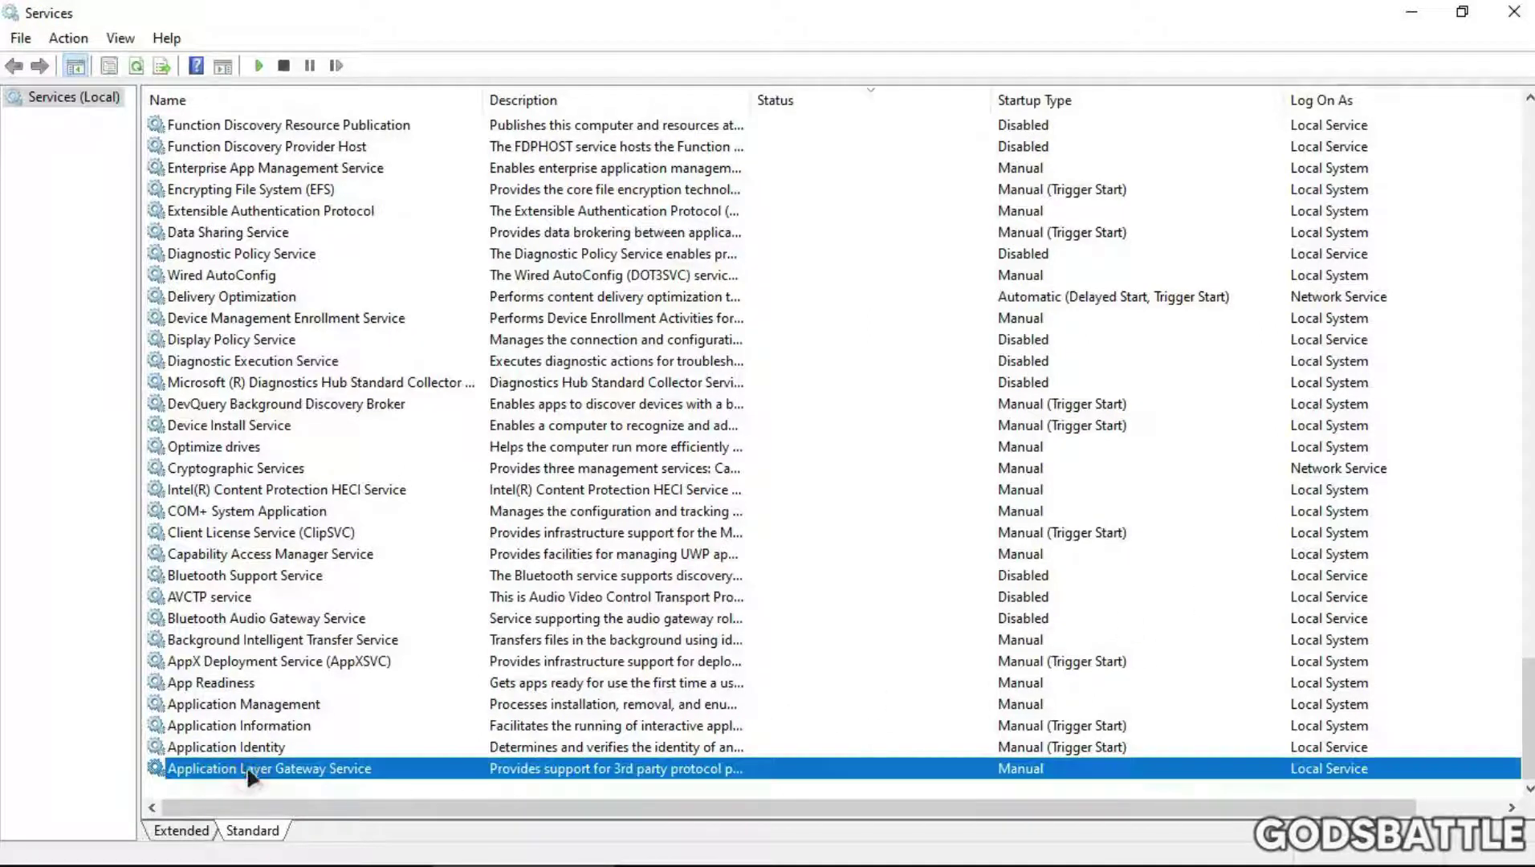
click(241, 748)
click(255, 726)
click(265, 705)
click(264, 683)
click(268, 661)
click(269, 641)
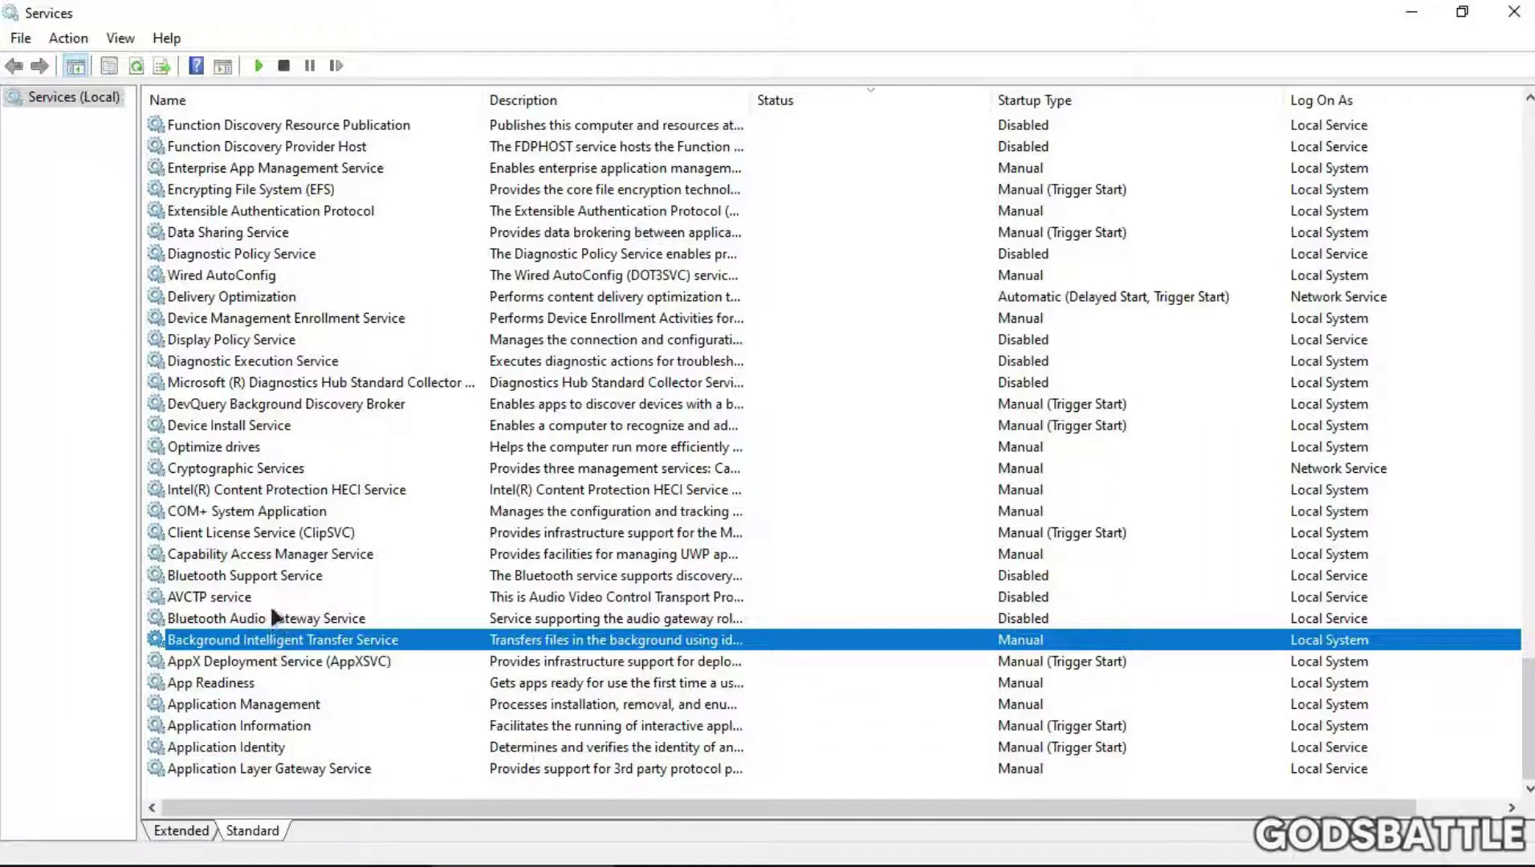
click(273, 619)
click(281, 597)
click(284, 576)
click(286, 555)
click(286, 533)
click(282, 511)
click(281, 490)
click(281, 469)
click(277, 425)
click(271, 442)
click(269, 426)
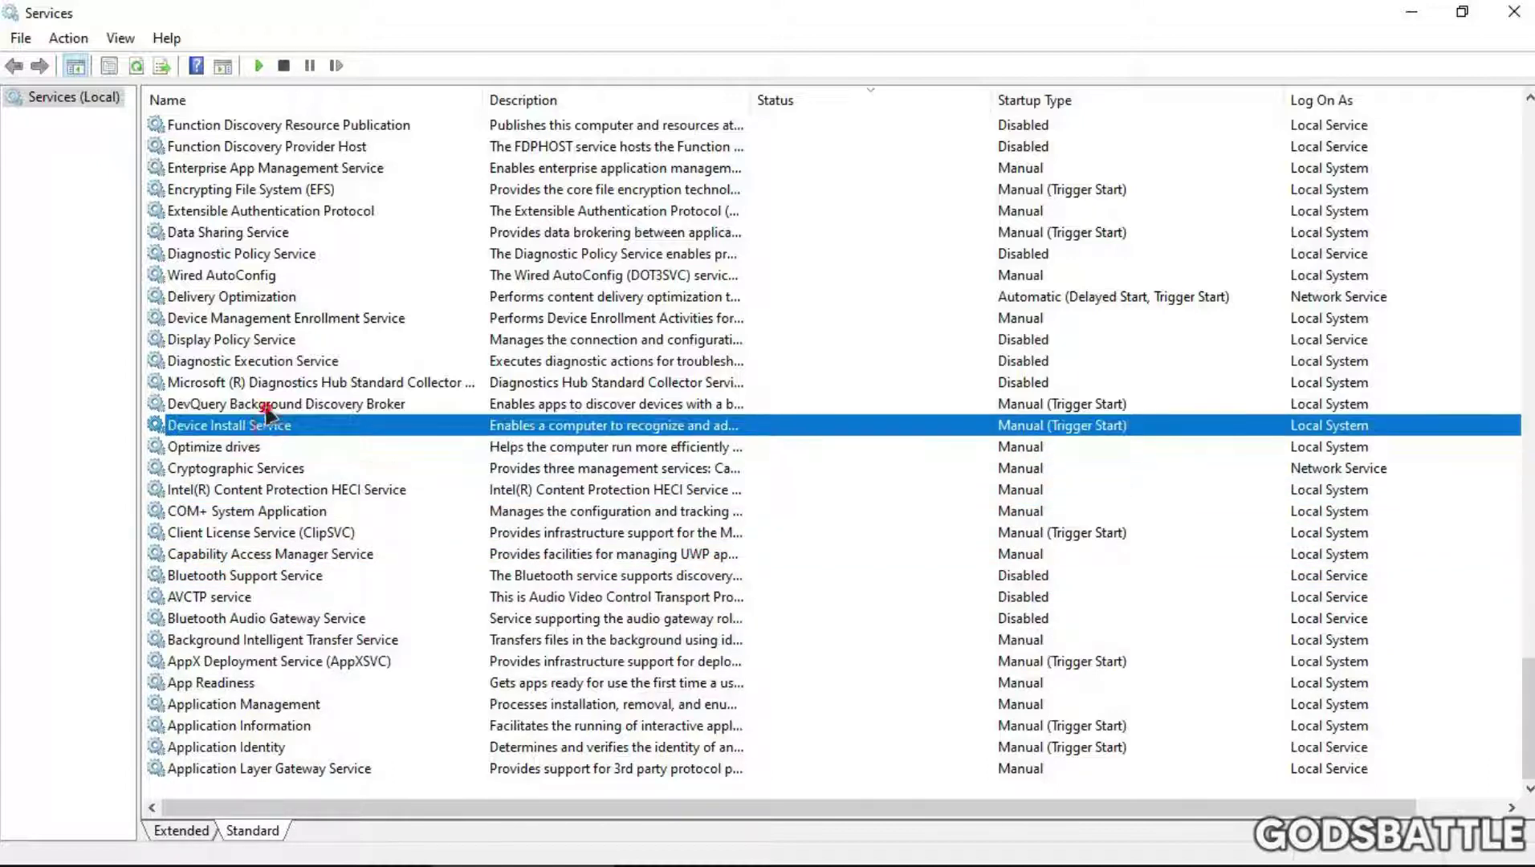
click(308, 404)
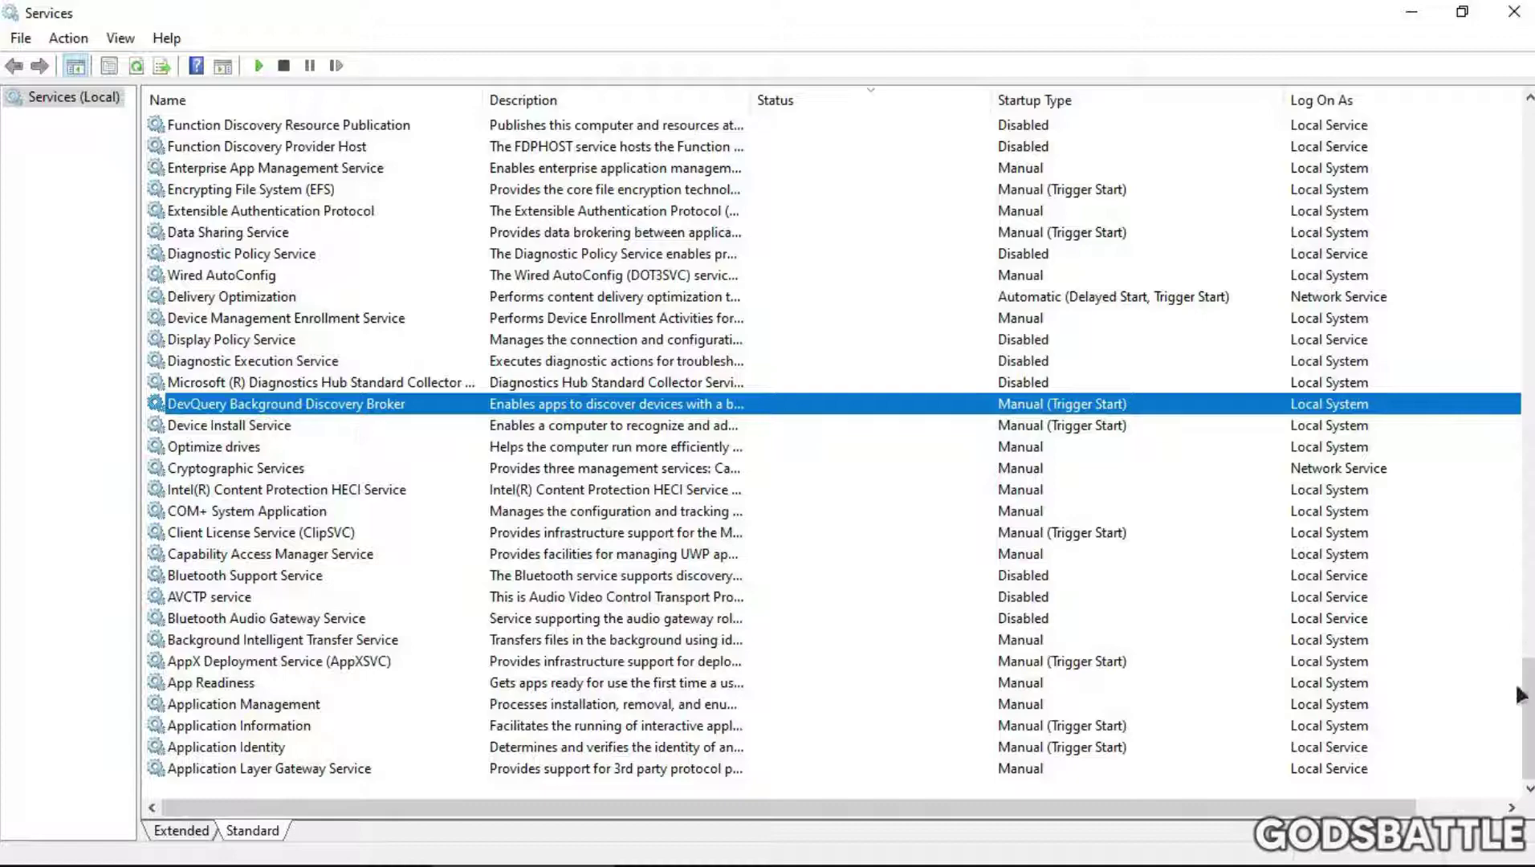
scroll(1520, 694, up, 2)
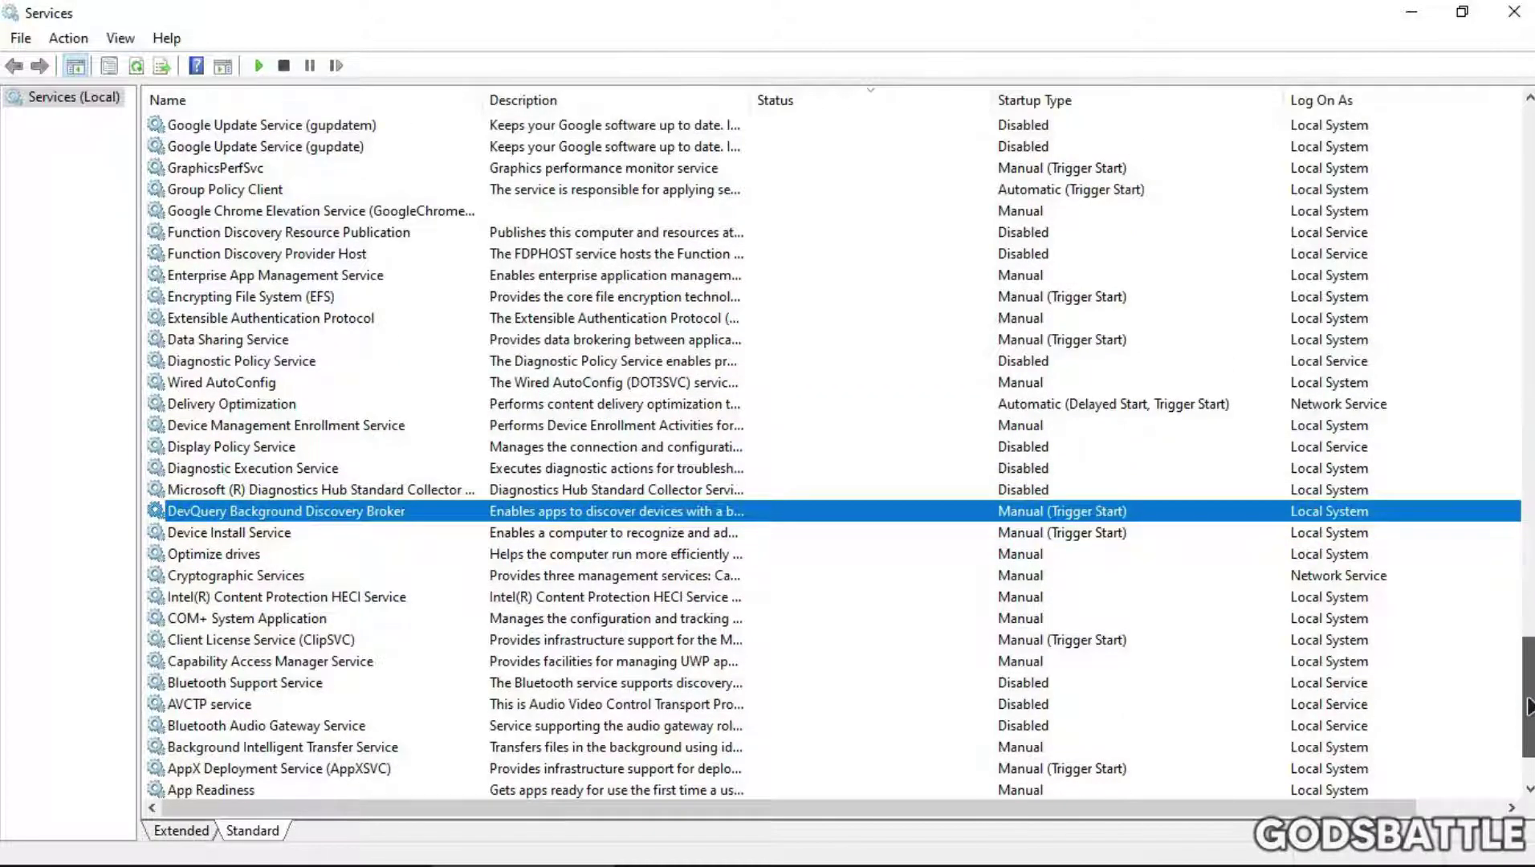
- Browse the running services down to the Time Broker service
drag(1528, 705, 1492, 145)
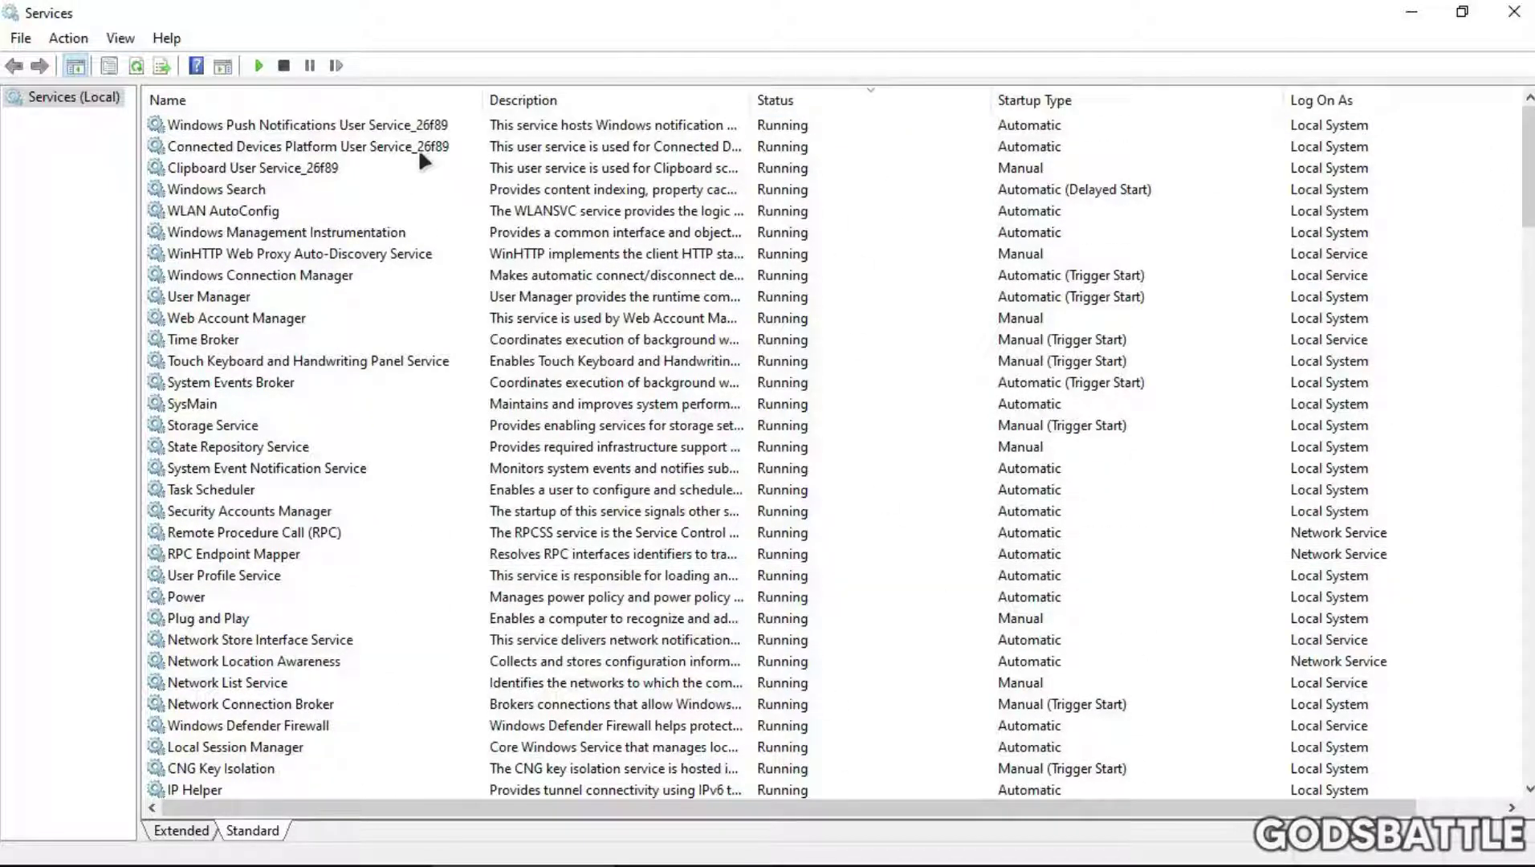
click(542, 169)
click(576, 254)
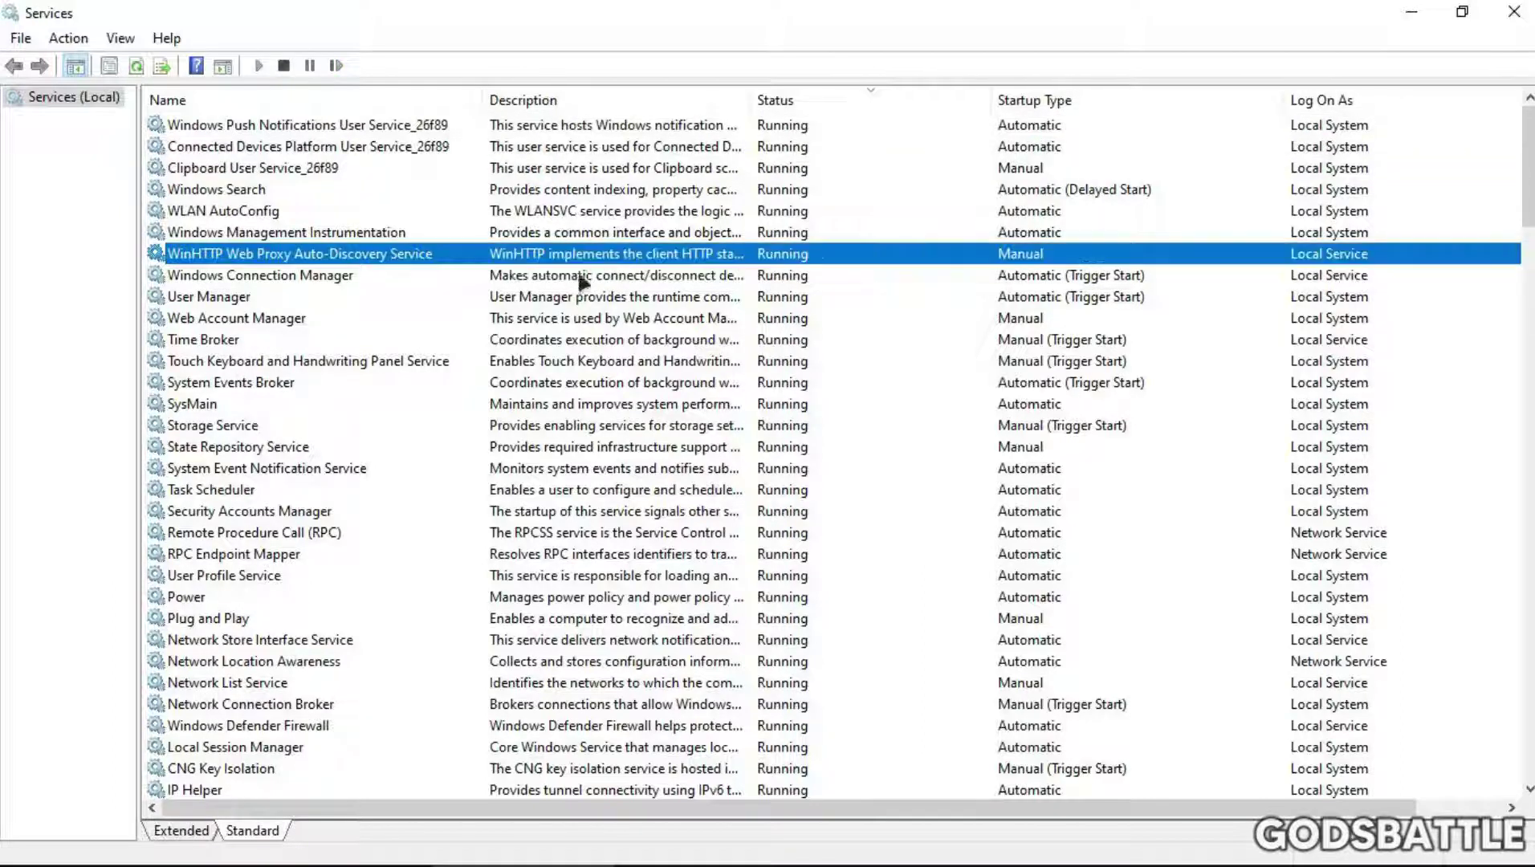
click(581, 277)
click(583, 338)
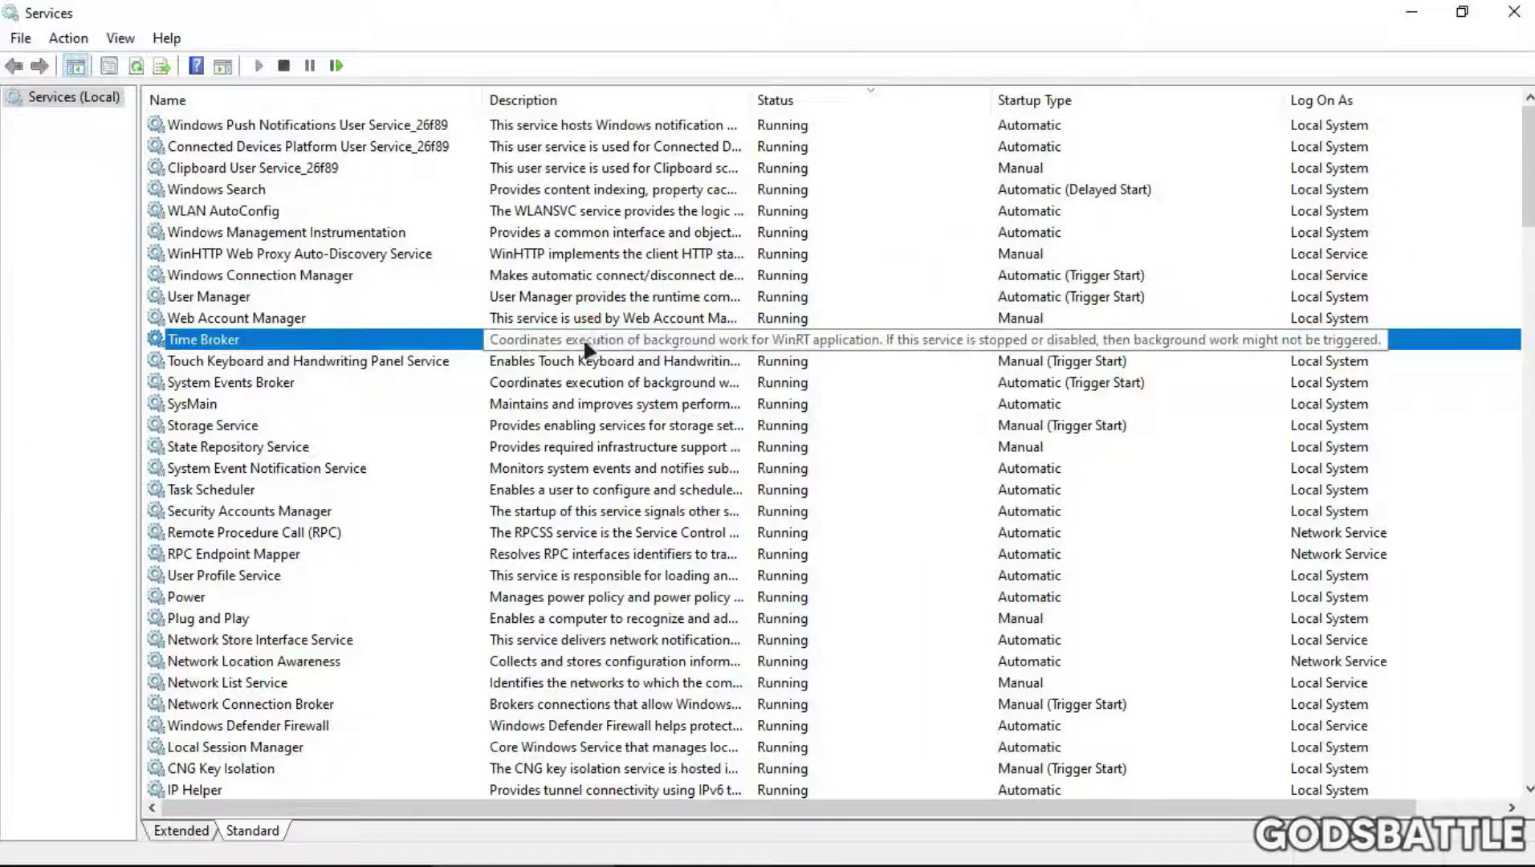
- Scroll the list and select the Intel(R) HD Graphics Control Panel Service row
scroll(586, 377, down, 1)
scroll(589, 384, down, 1)
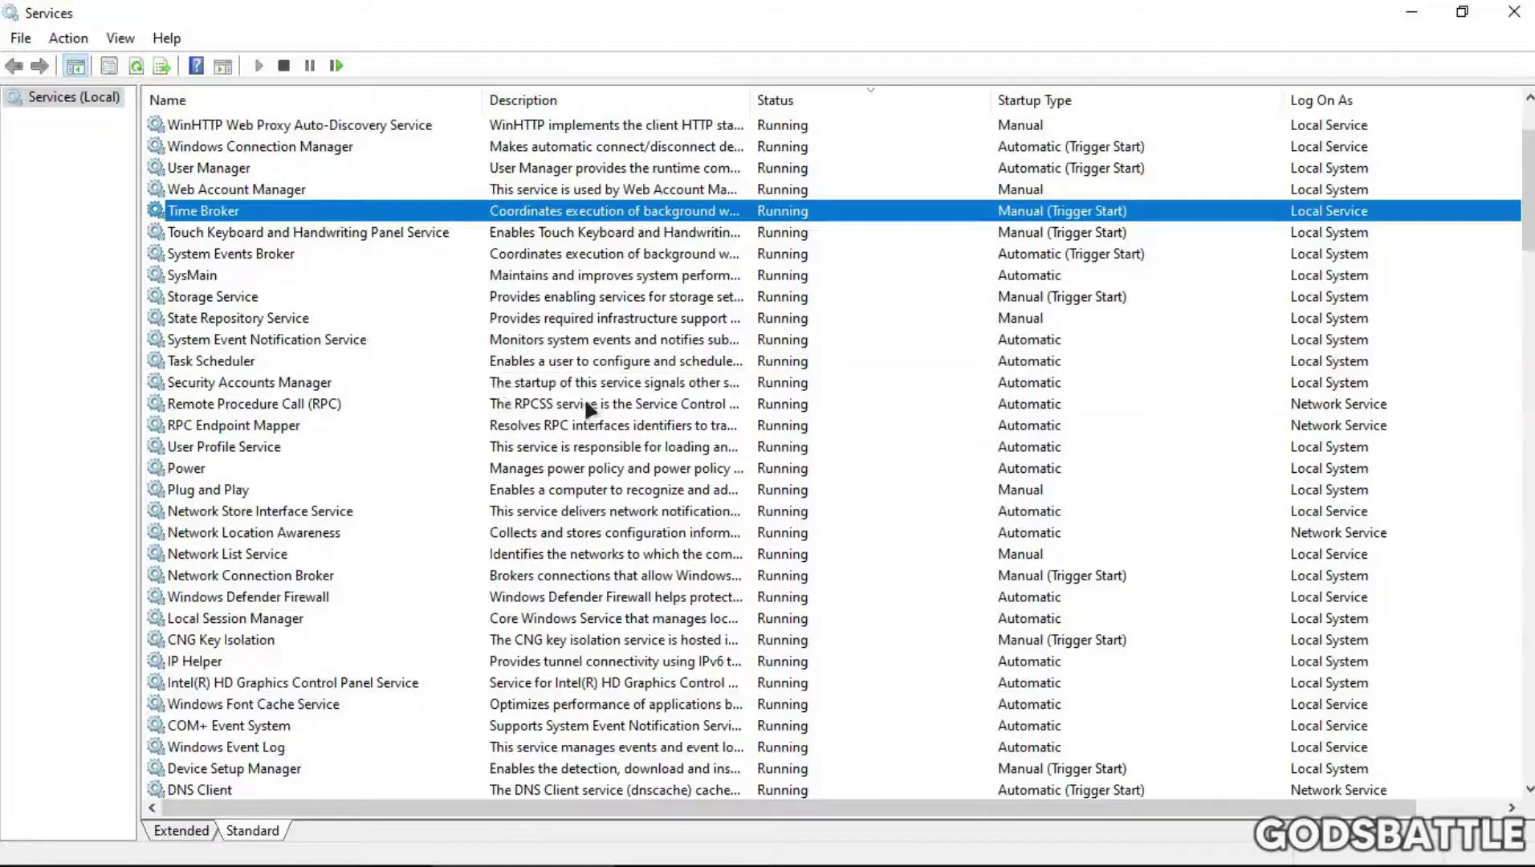
scroll(589, 397, down, 2)
scroll(584, 402, down, 1)
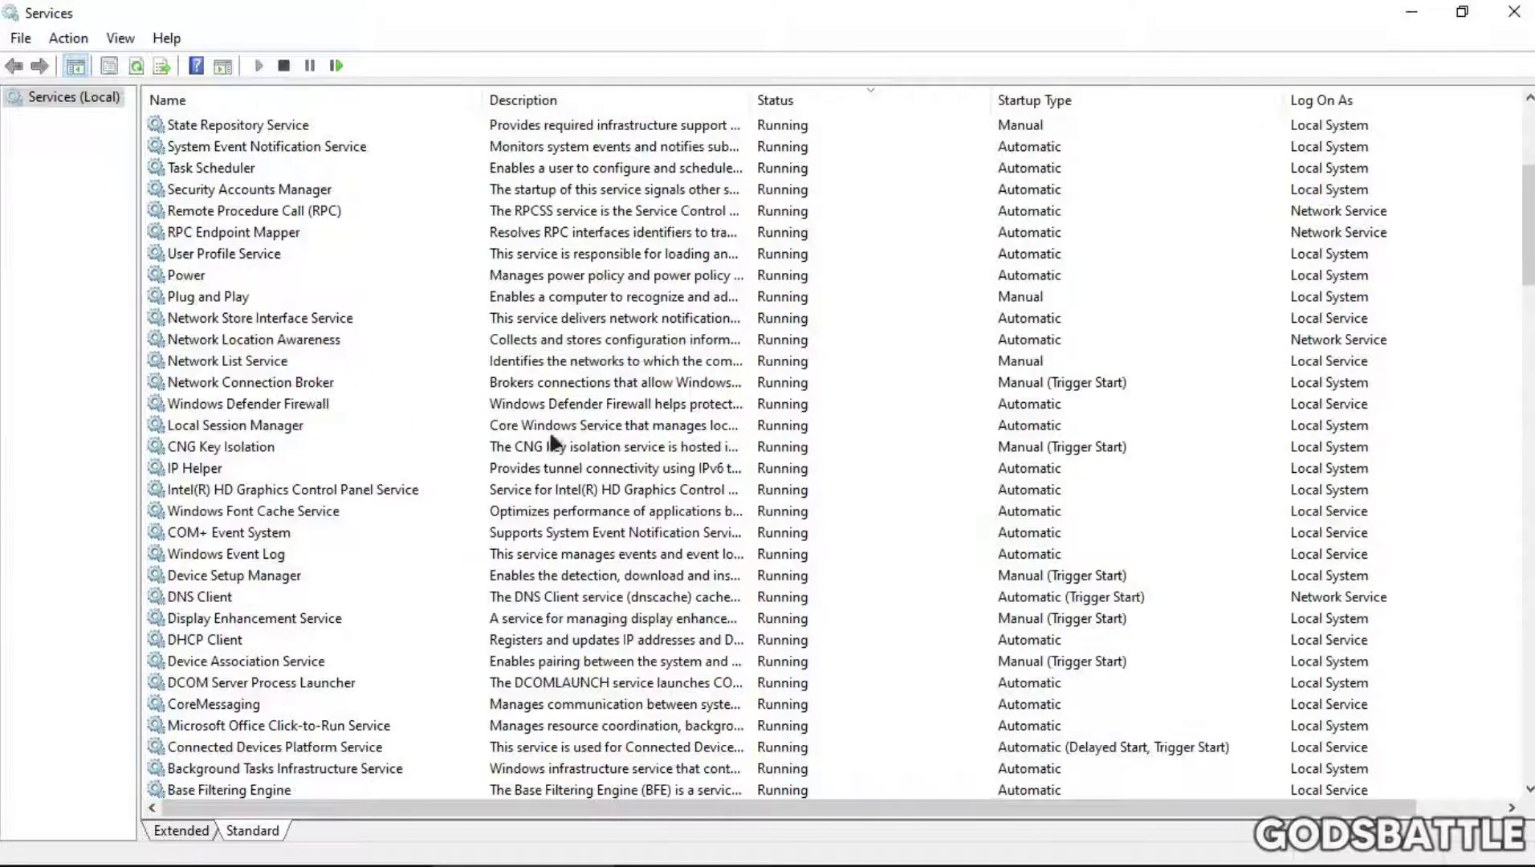
scroll(378, 518, down, 2)
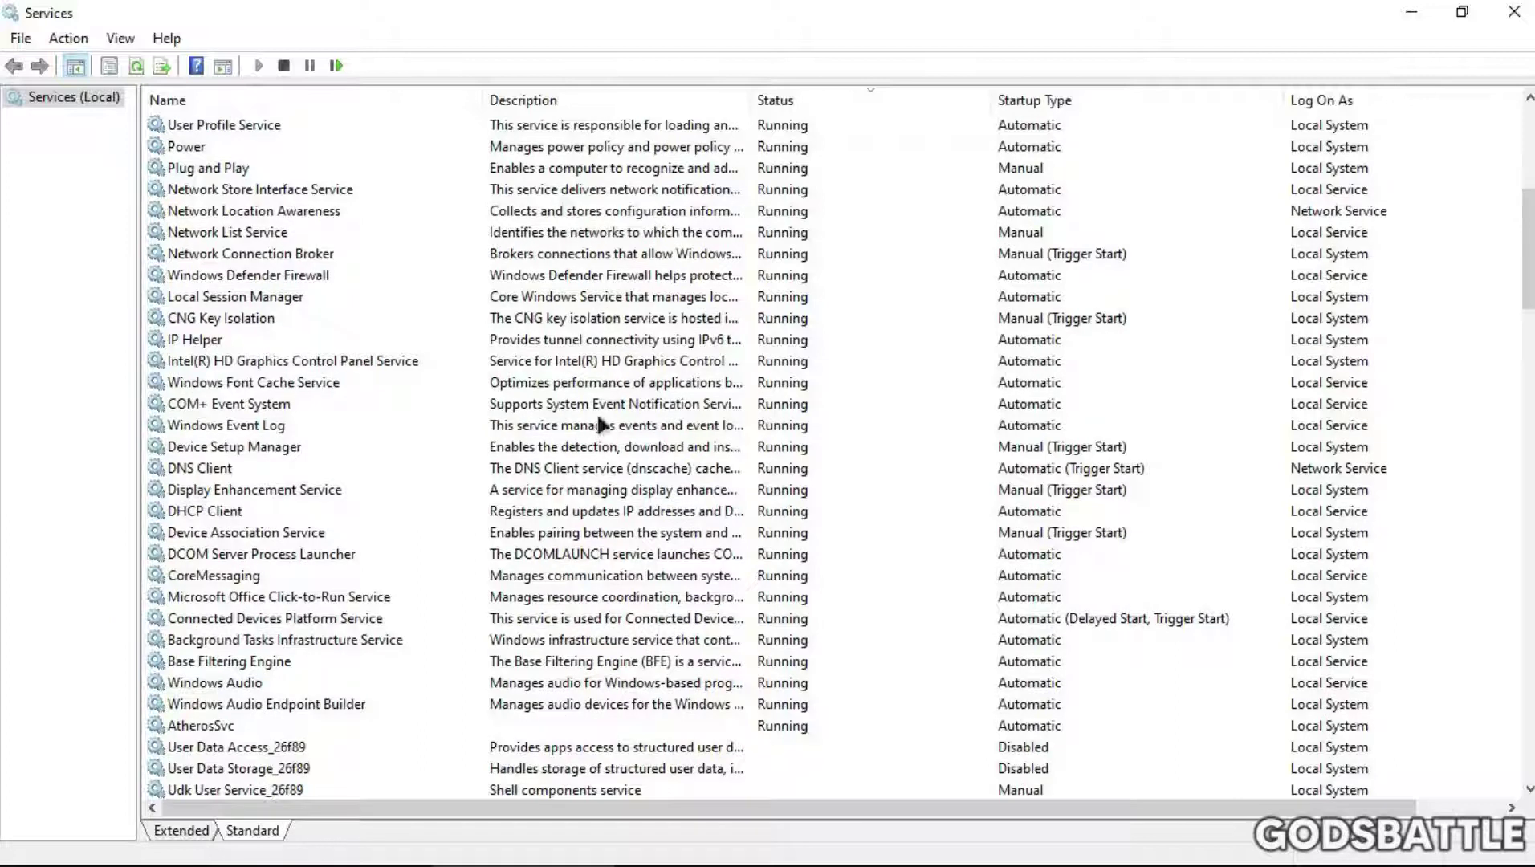
click(222, 363)
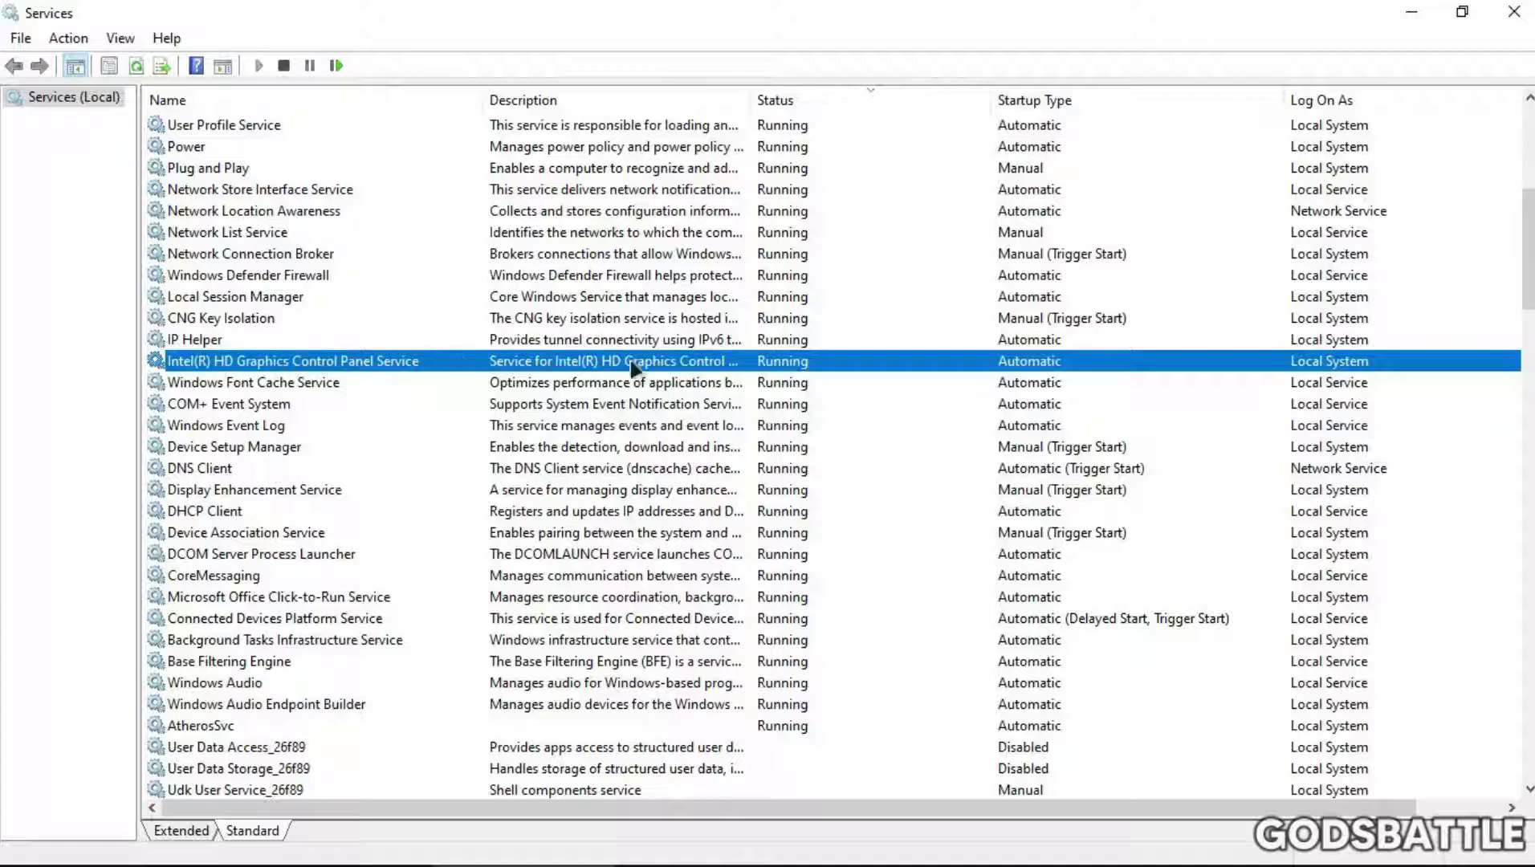
- Open the Intel graphics service's Properties and set its startup type to Manual
right_click(433, 363)
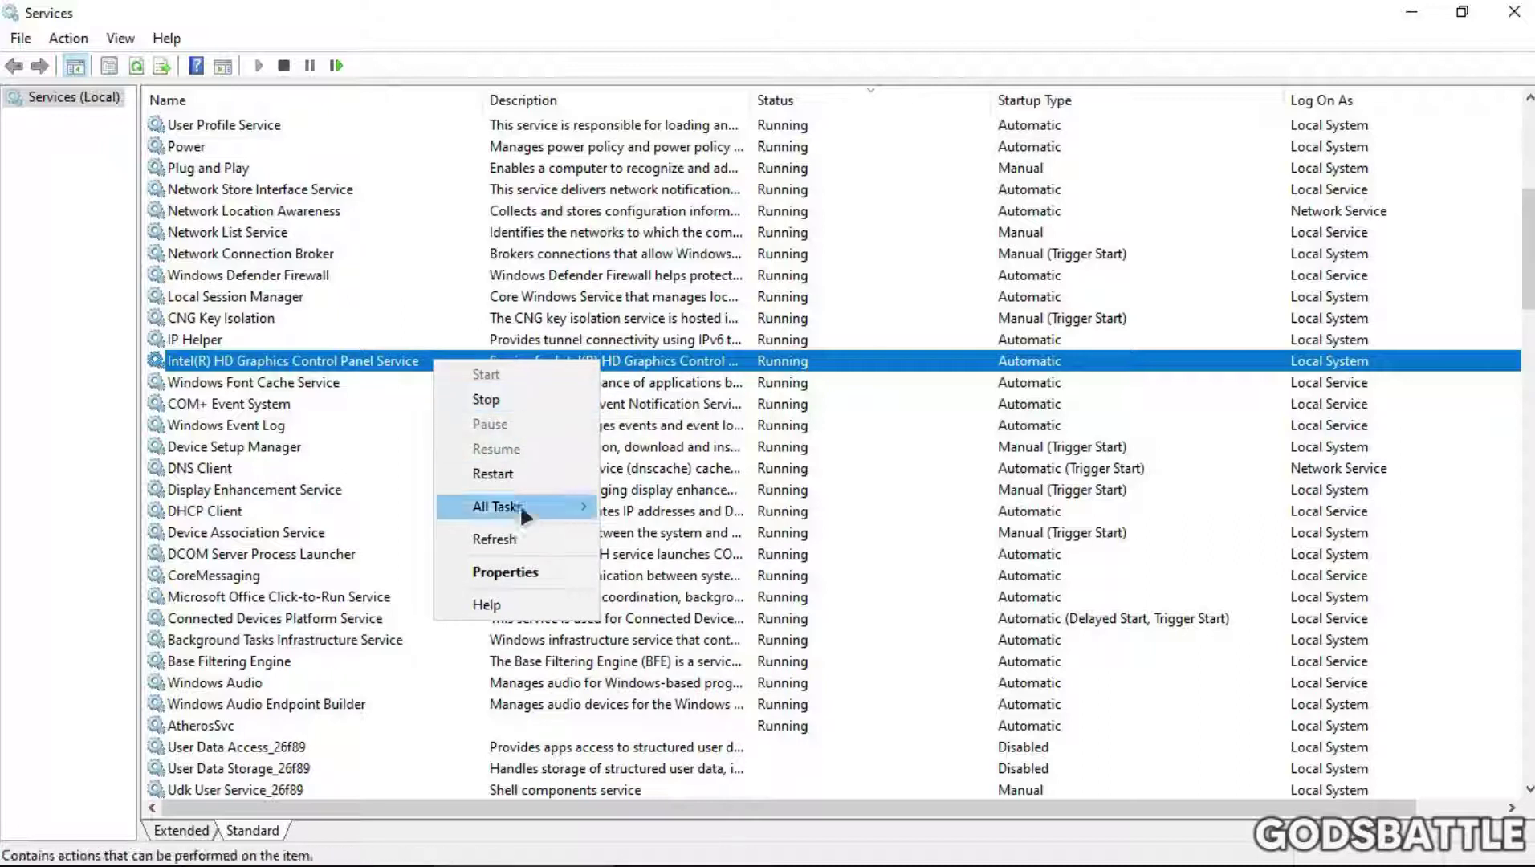
click(522, 580)
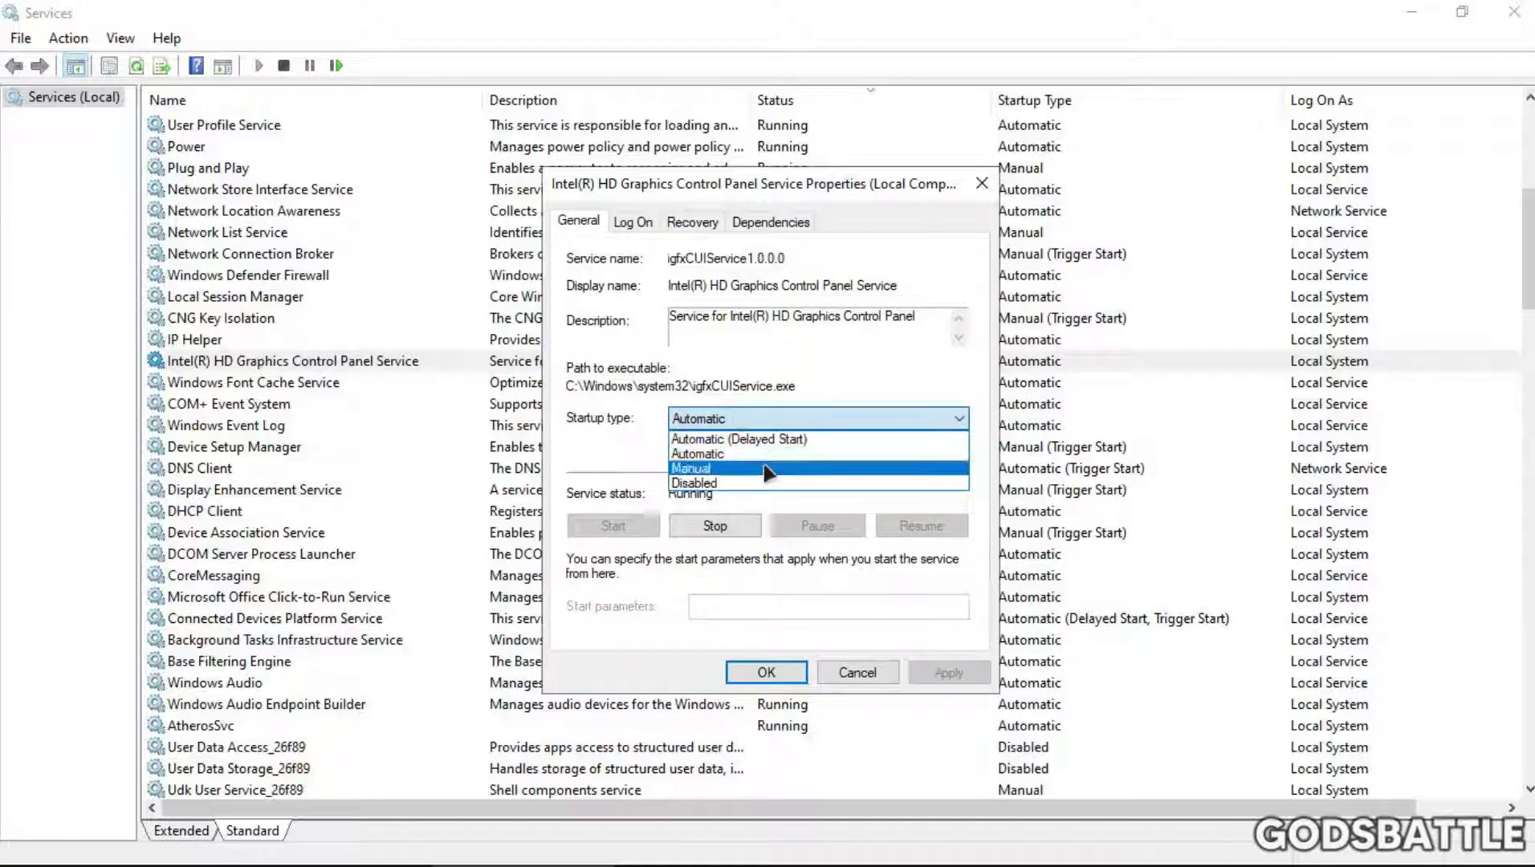
click(687, 484)
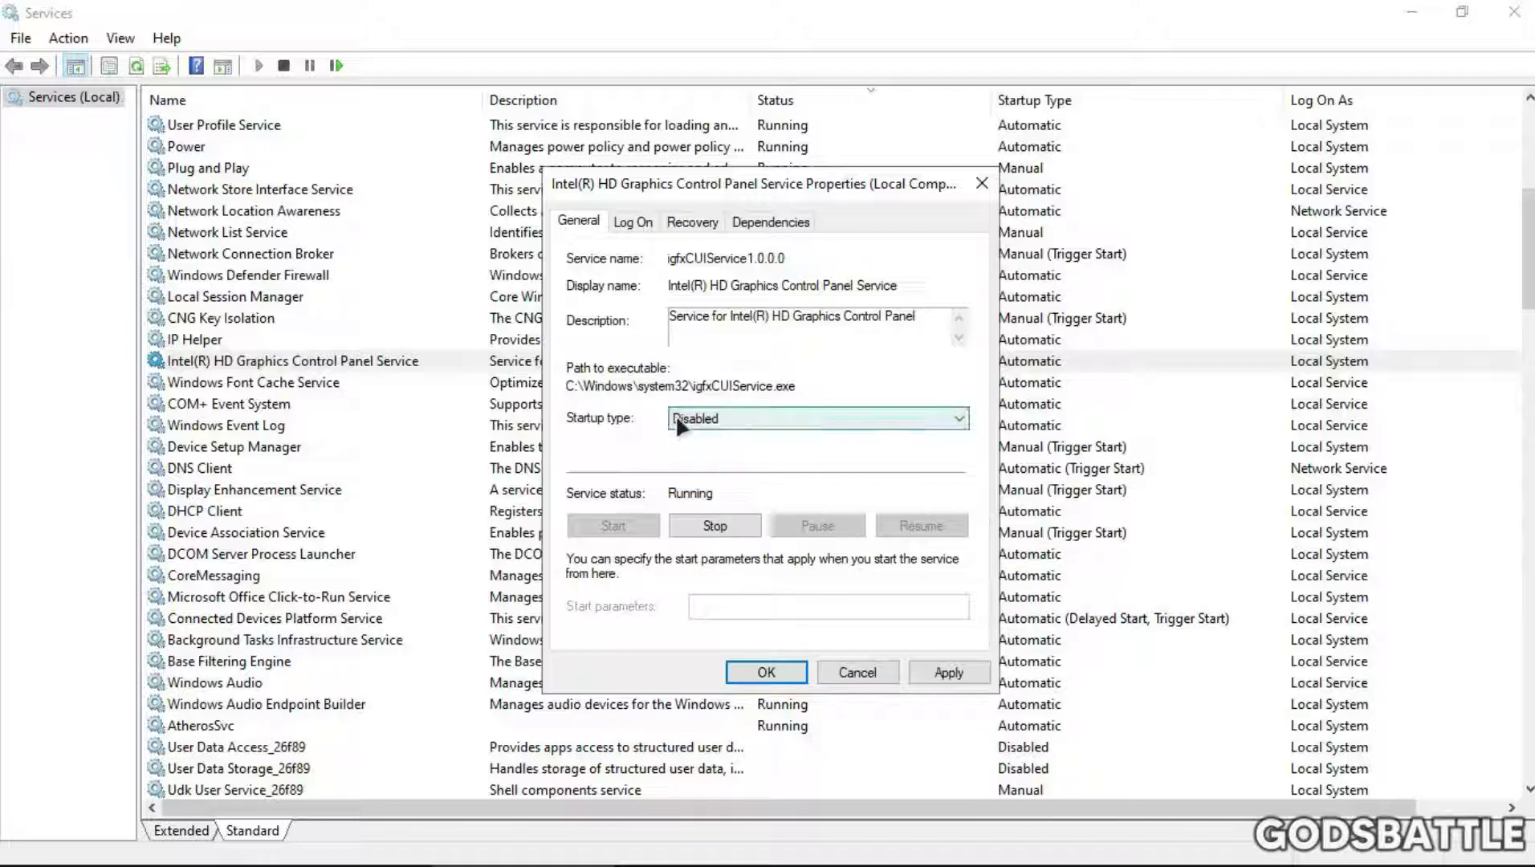
click(679, 424)
click(712, 472)
- Stop the Intel graphics service, apply the change, and close Properties
click(736, 524)
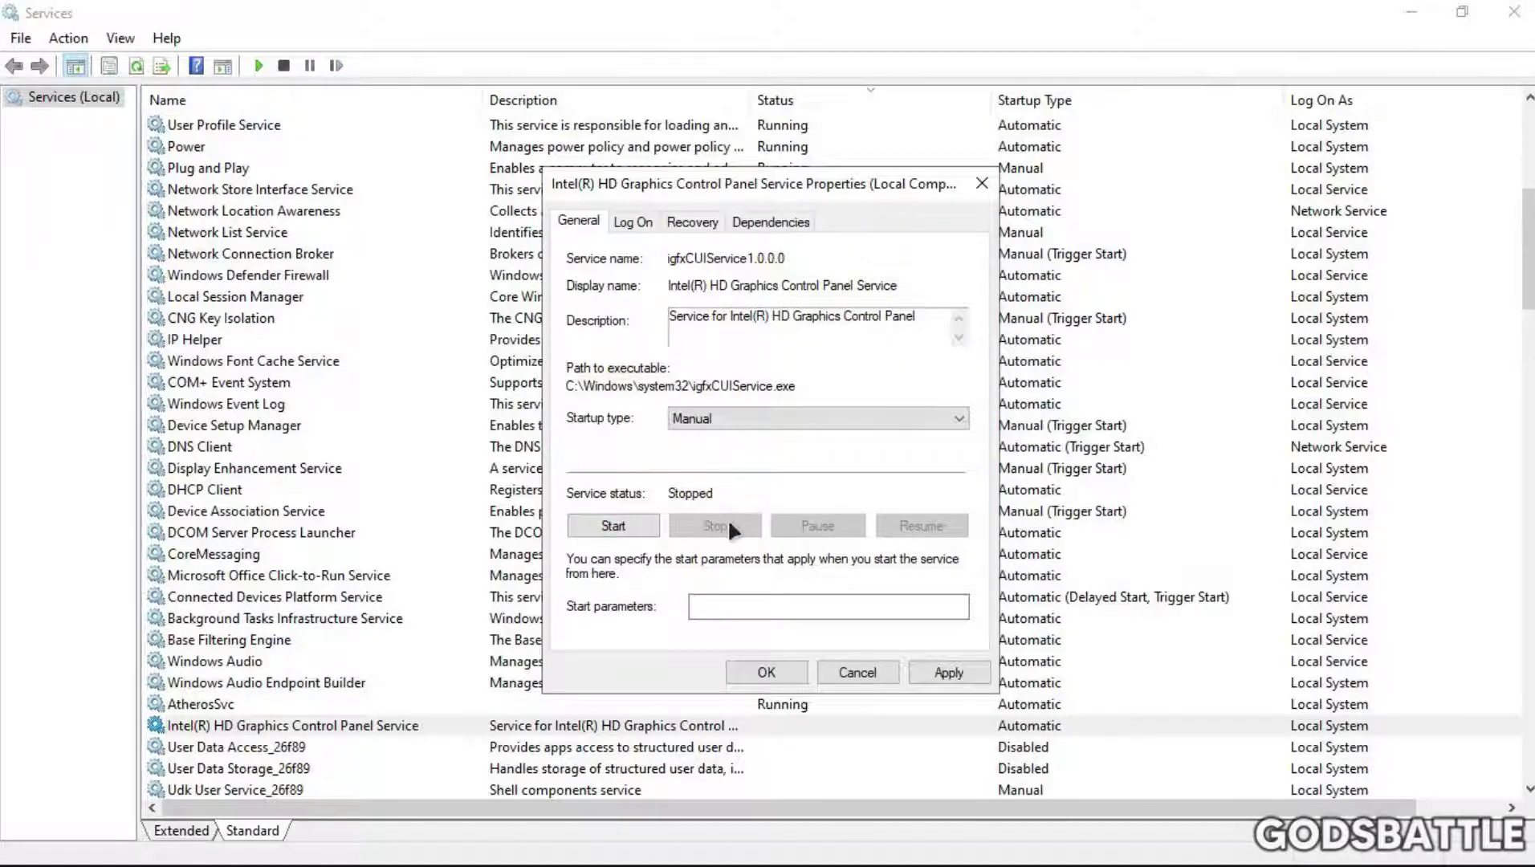
click(958, 668)
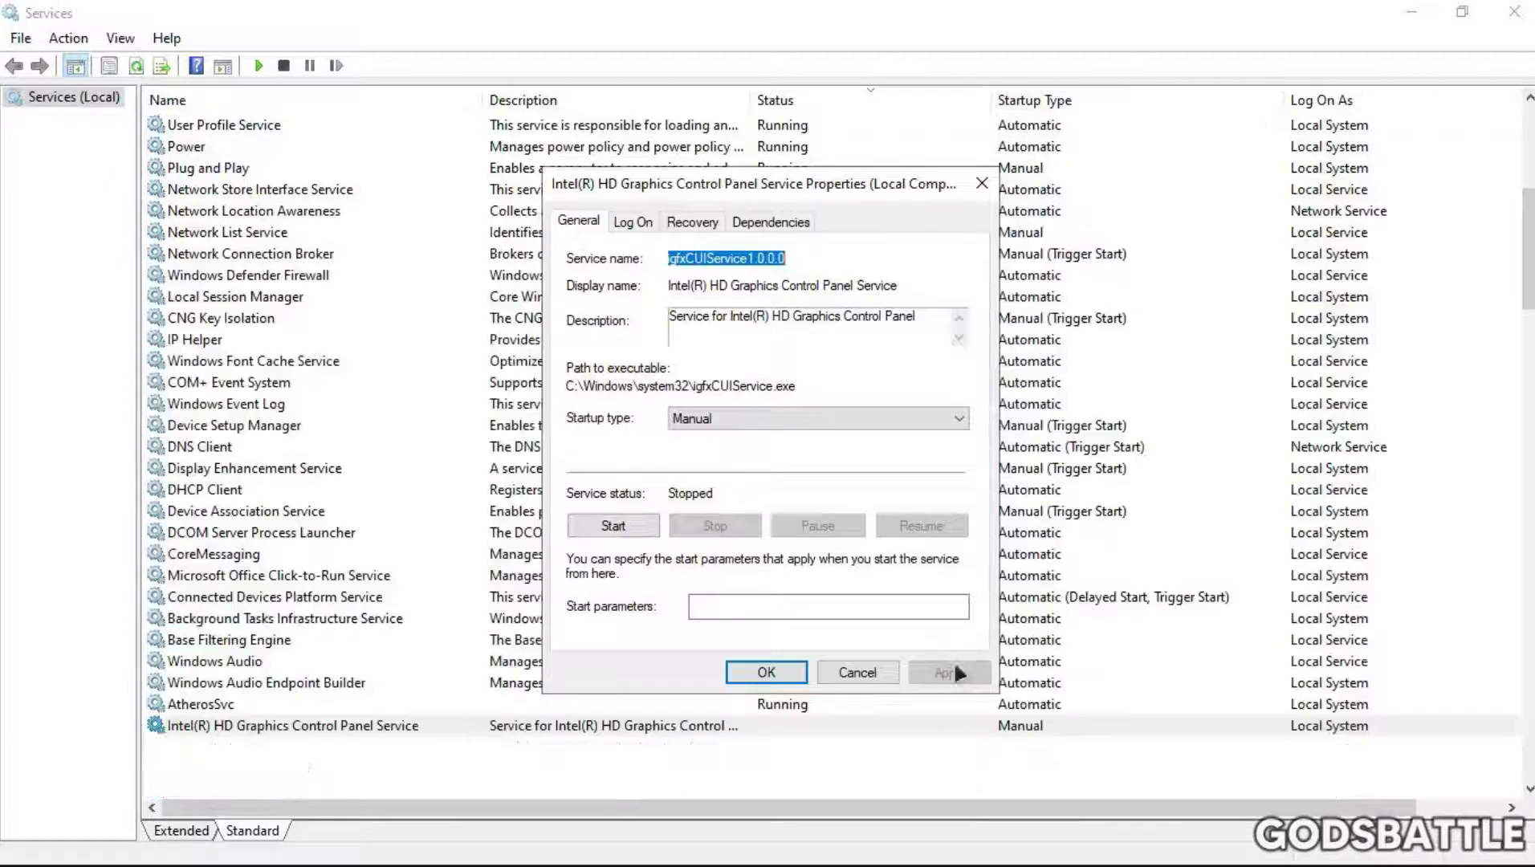
click(982, 186)
- Check the service list, stepping back up through the running services to CoreMessaging
scroll(981, 188, down, 2)
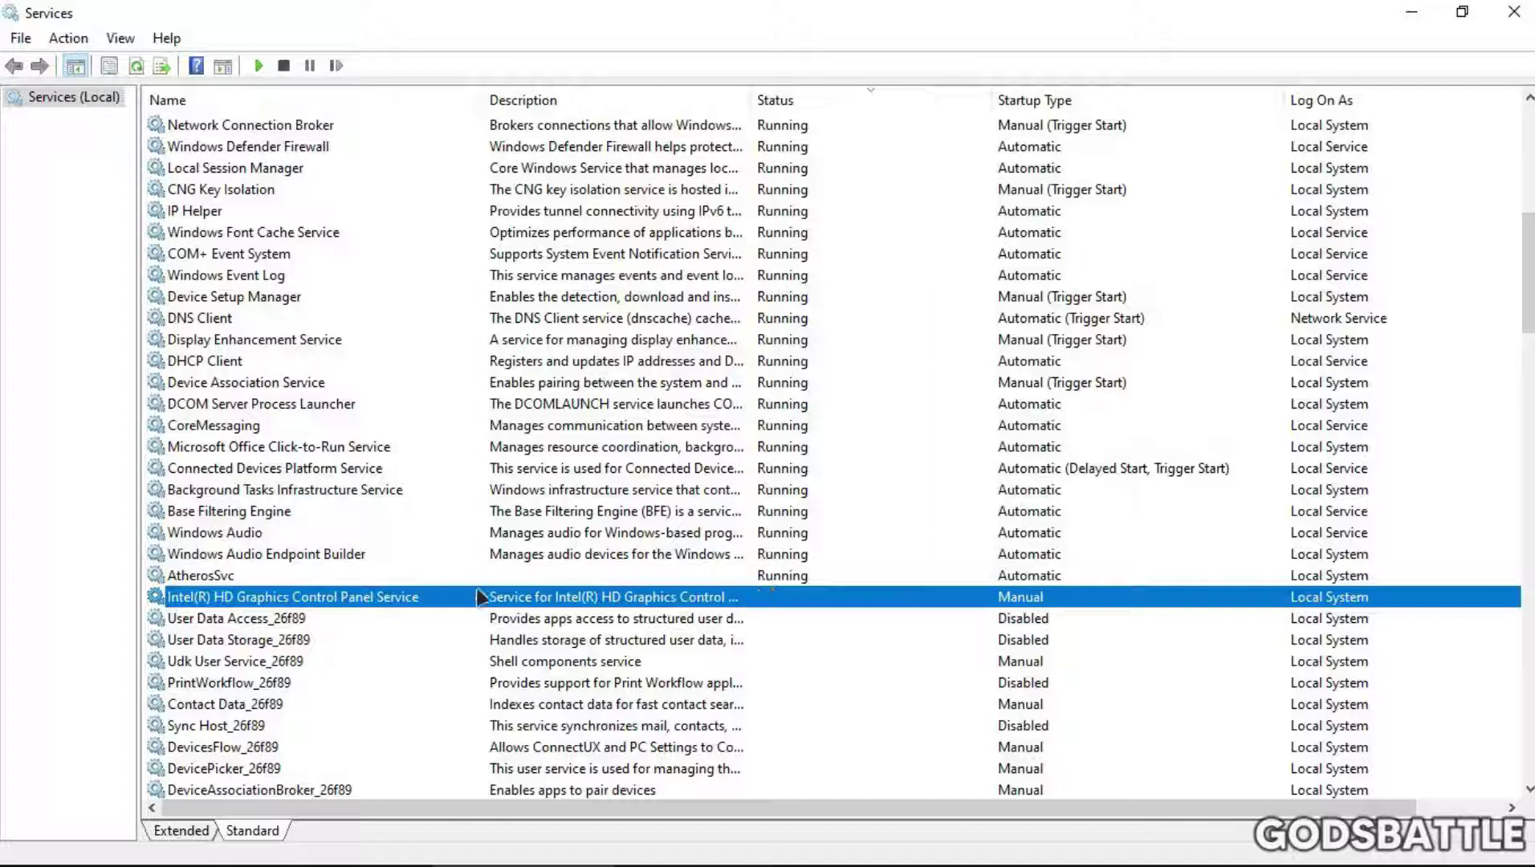
click(261, 578)
click(255, 555)
click(254, 533)
click(256, 510)
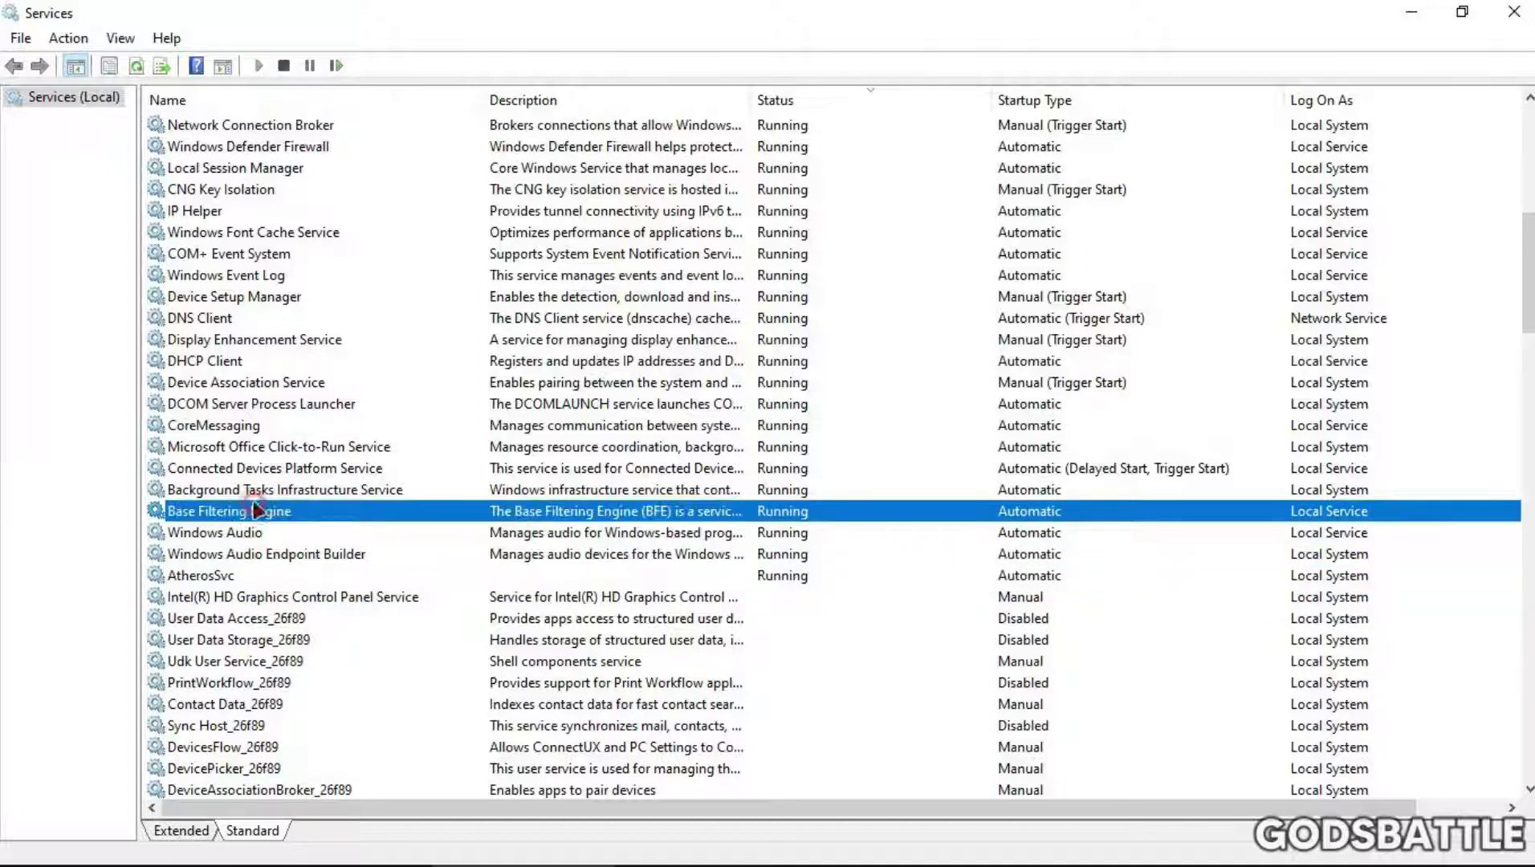
click(249, 468)
click(247, 447)
click(245, 425)
scroll(242, 418, up, 3)
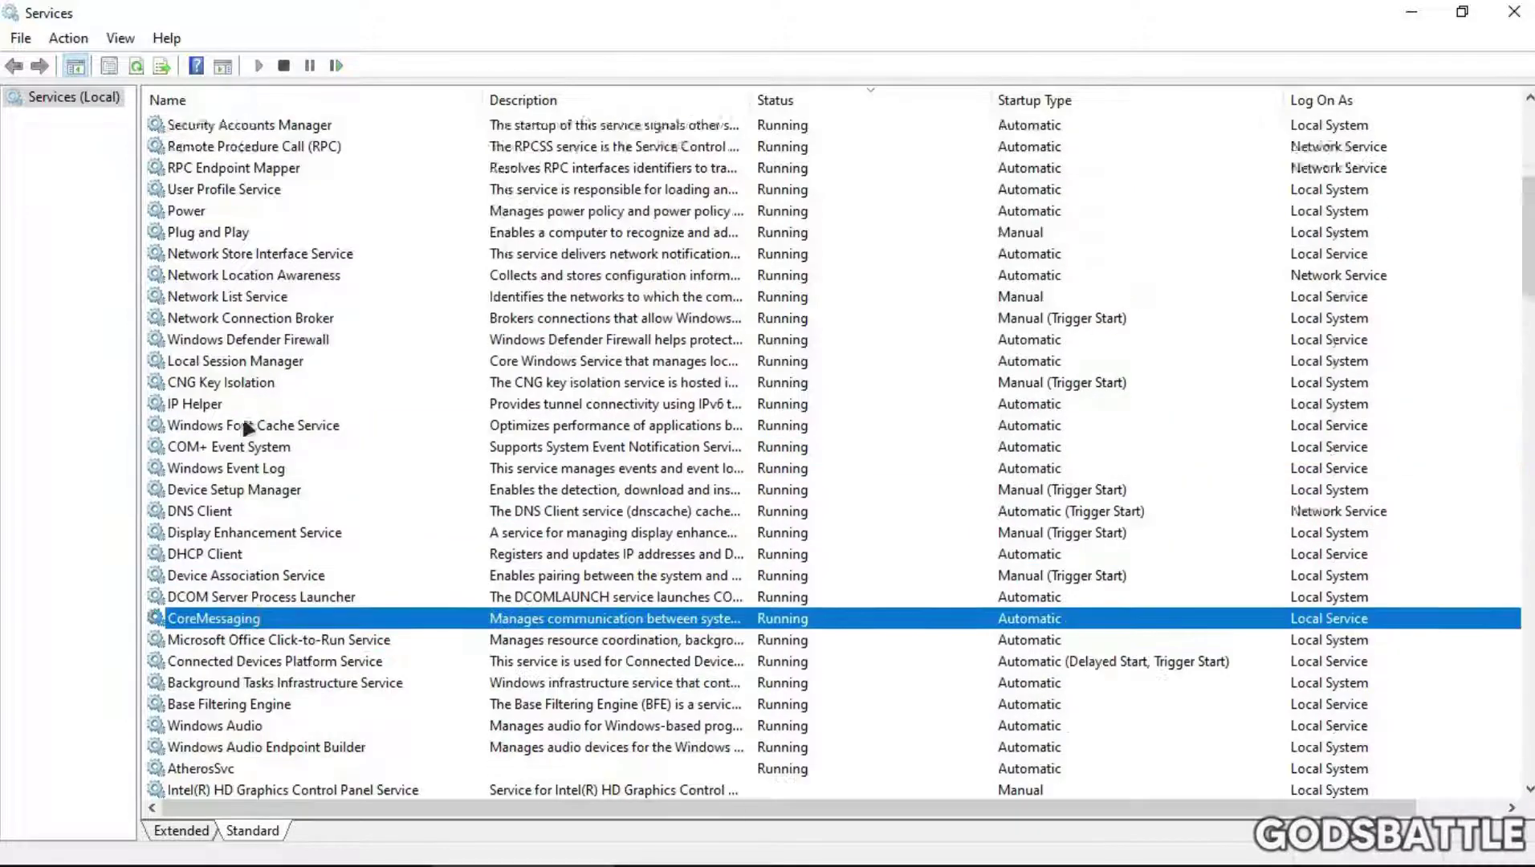